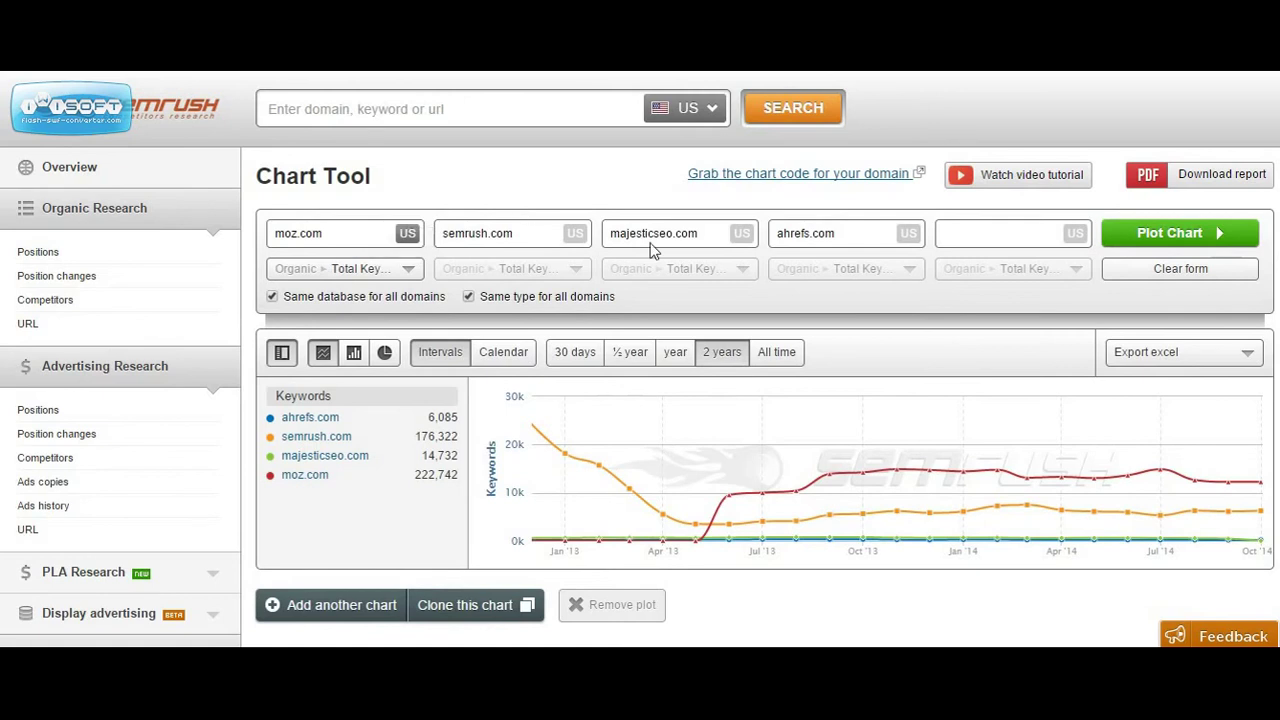
- Replot the SEMrush four-domain chart with Organic ▸ Traffic instead of keyword counts
click(410, 282)
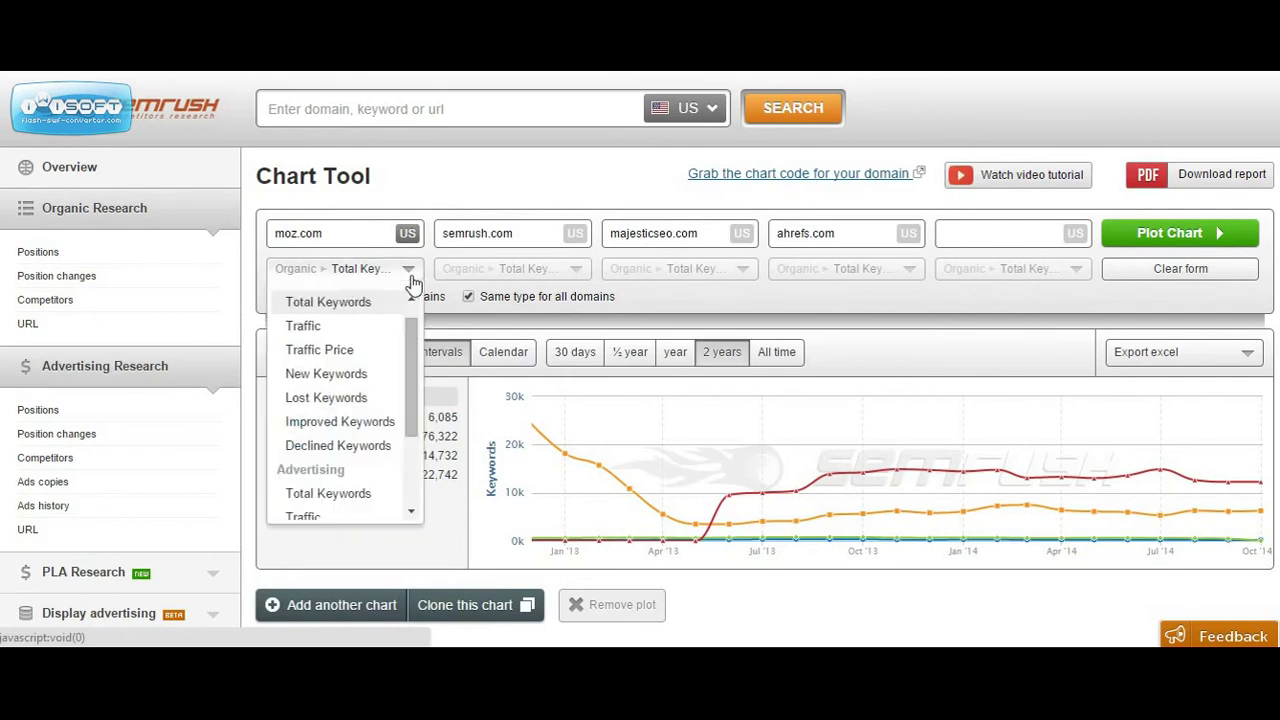
click(322, 329)
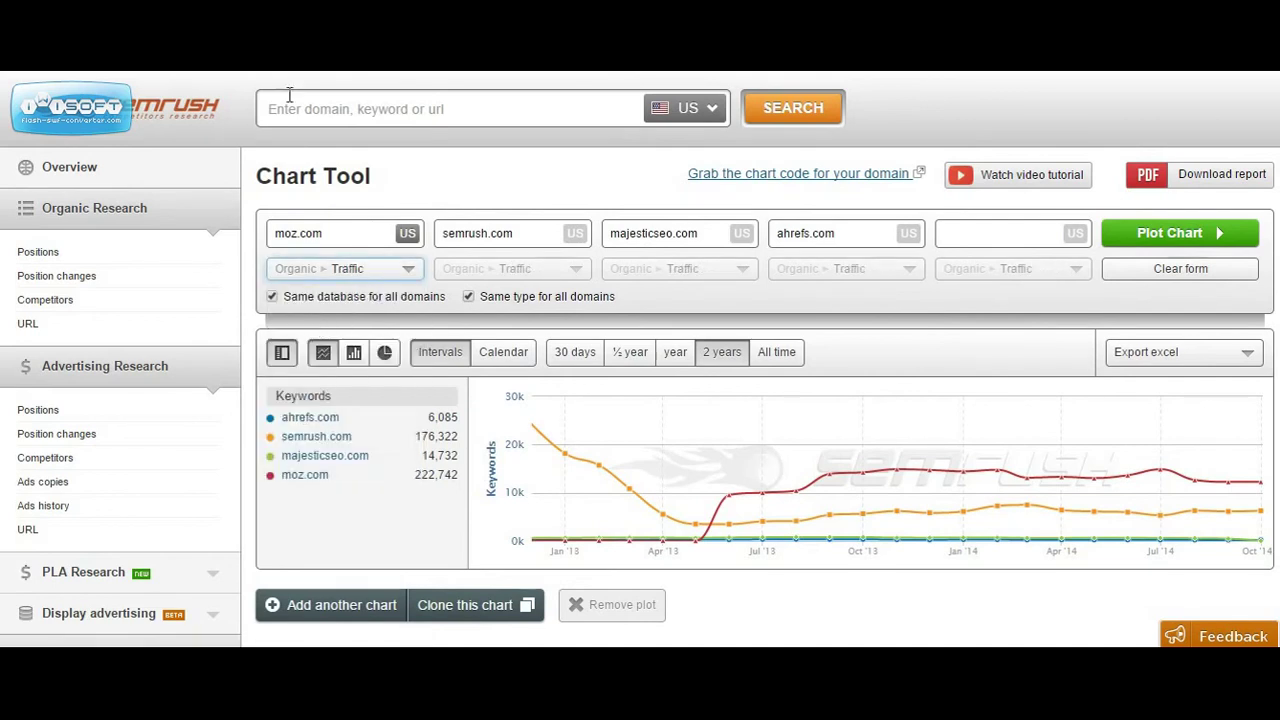
click(1165, 240)
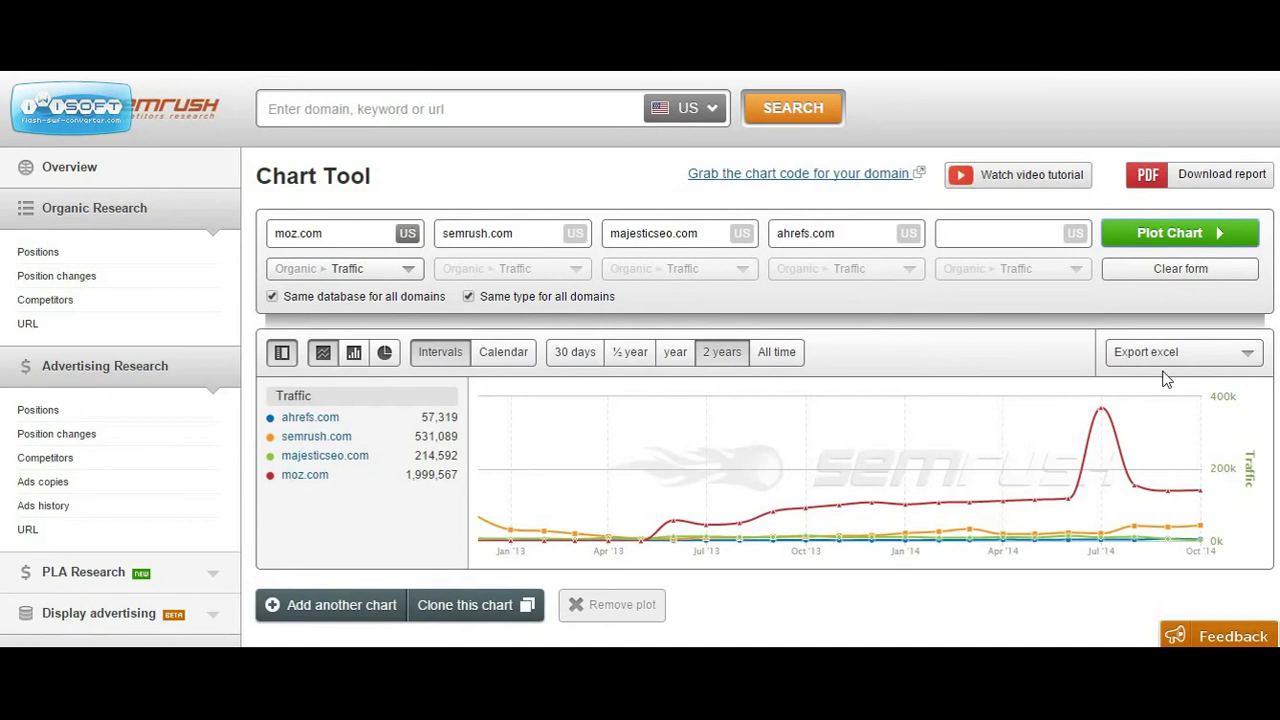
click(1247, 353)
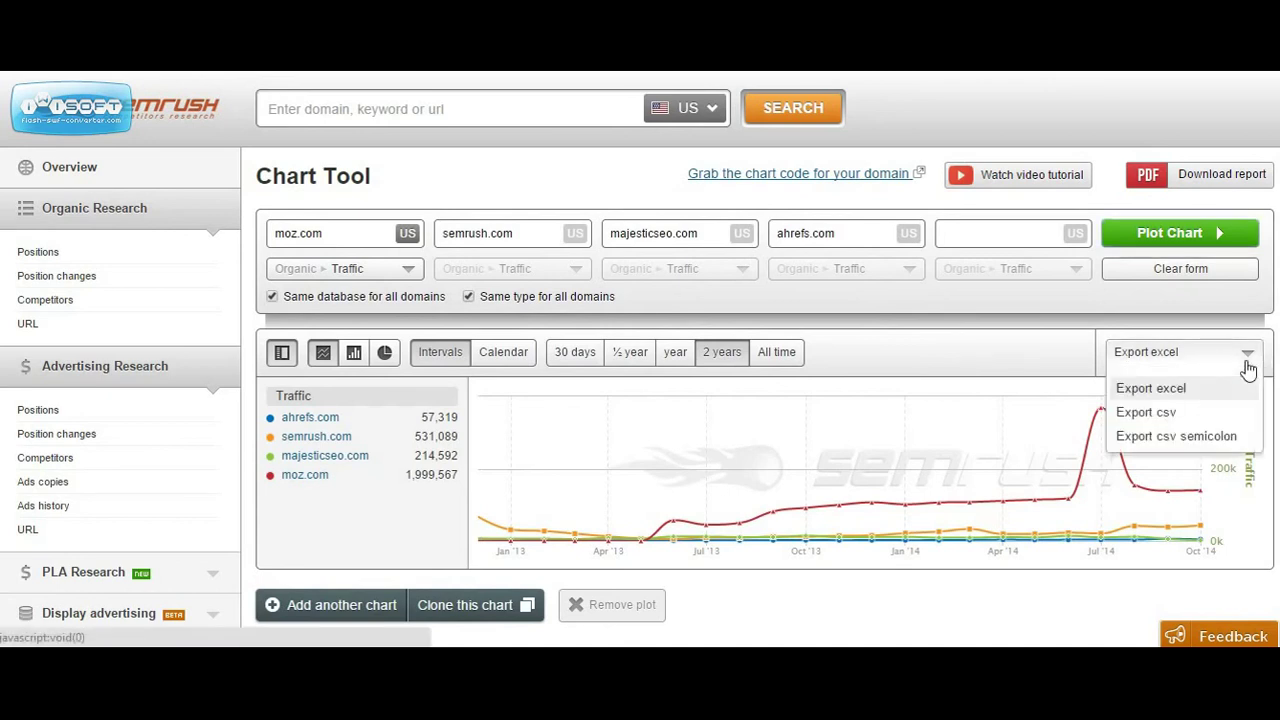
click(986, 347)
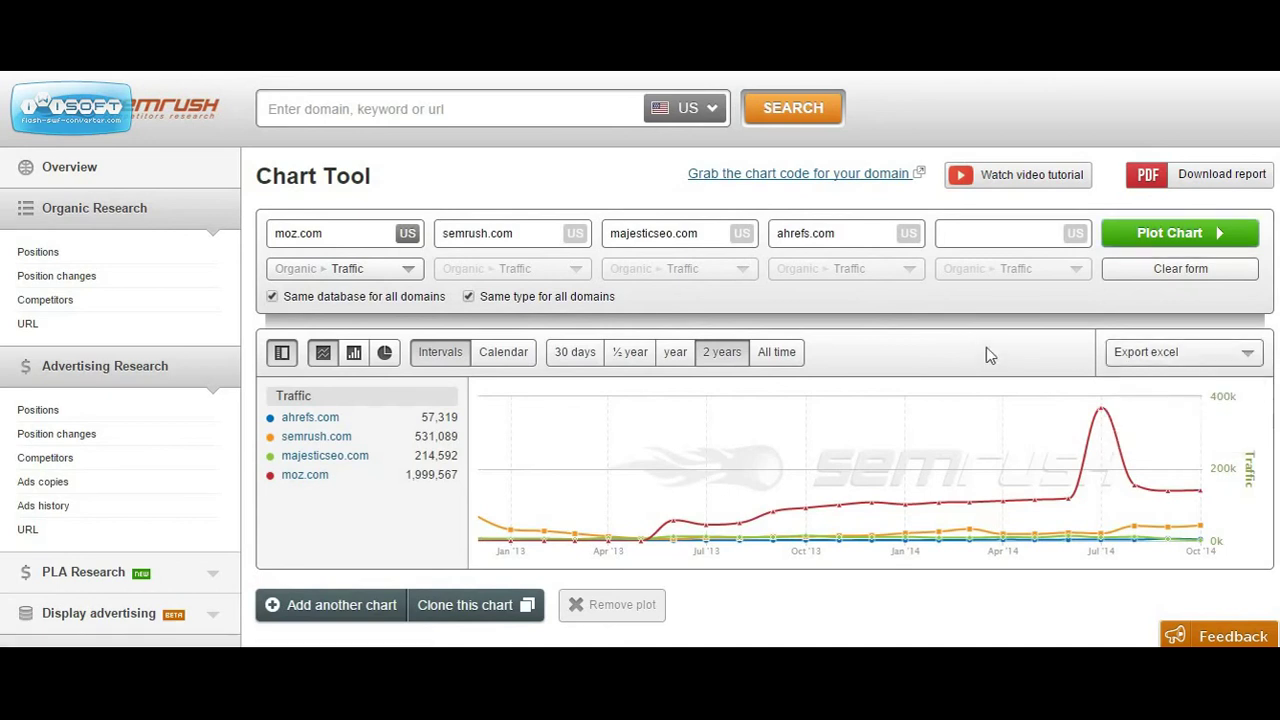
- Pick Organic ▸ Total Keywords from the moz.com metric list, applying it to all domains
click(409, 270)
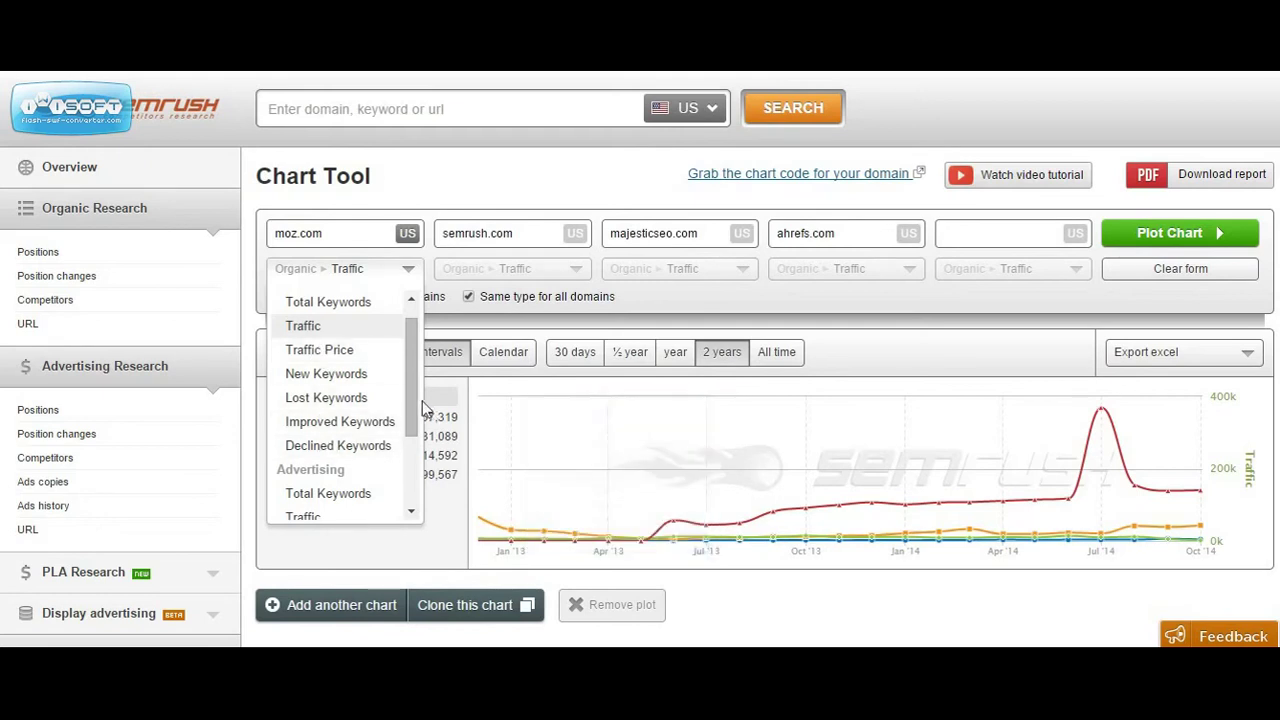
scroll(408, 410, down, 3)
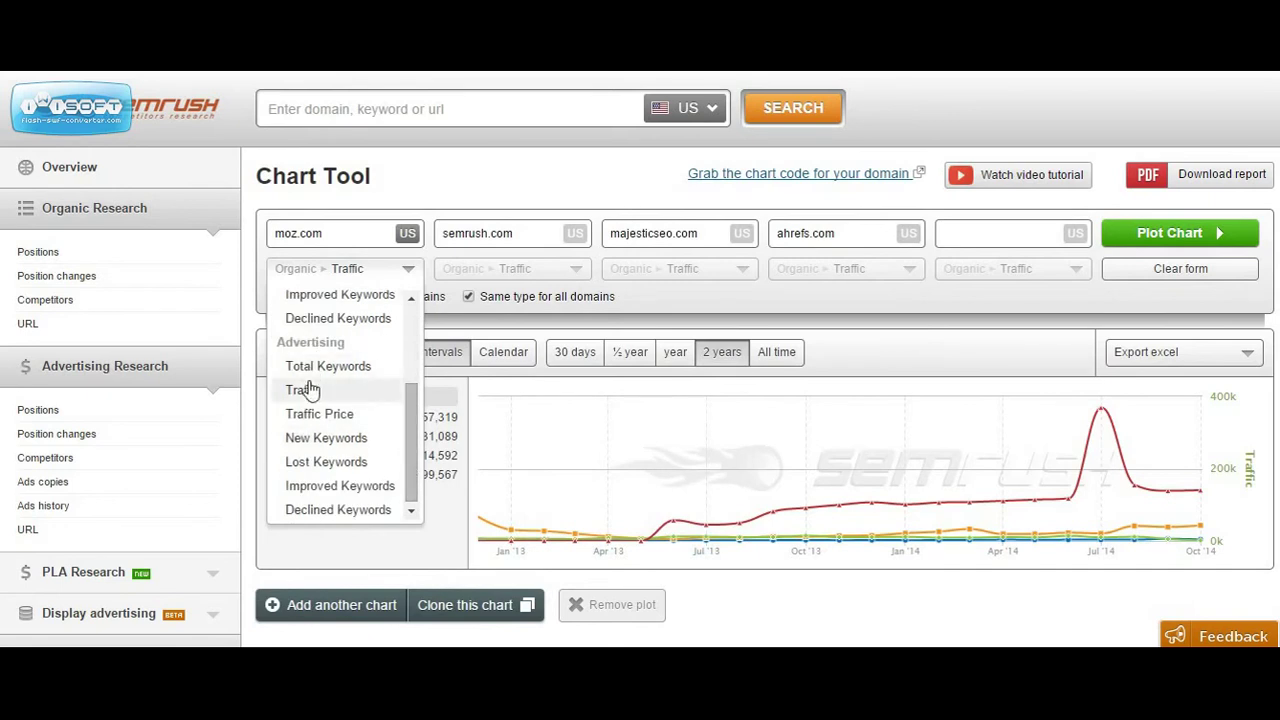
click(464, 190)
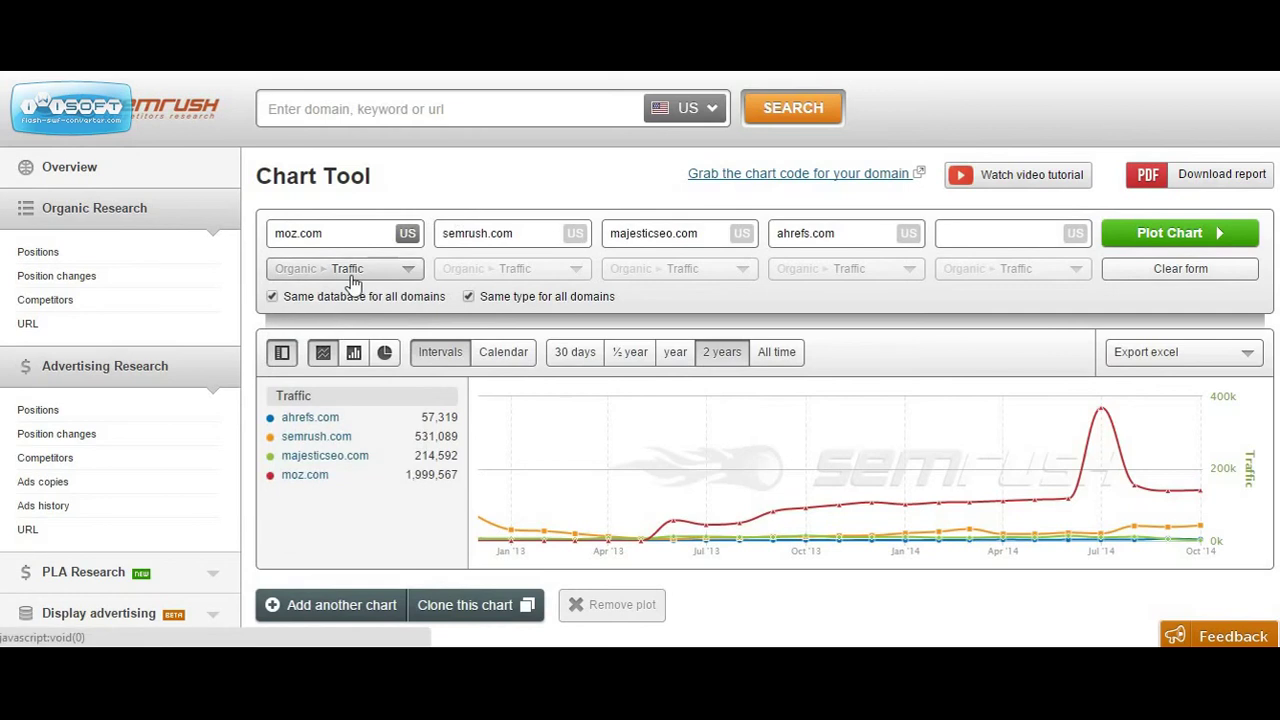
click(409, 270)
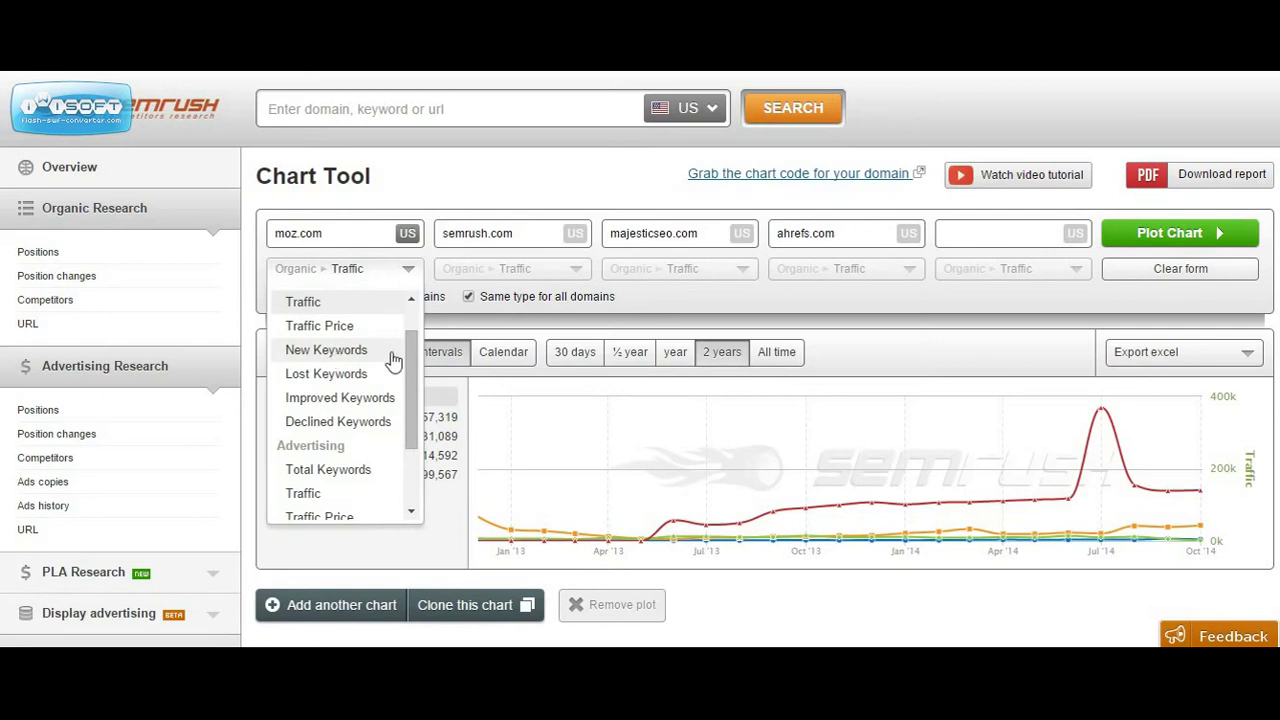
drag(410, 372, 410, 322)
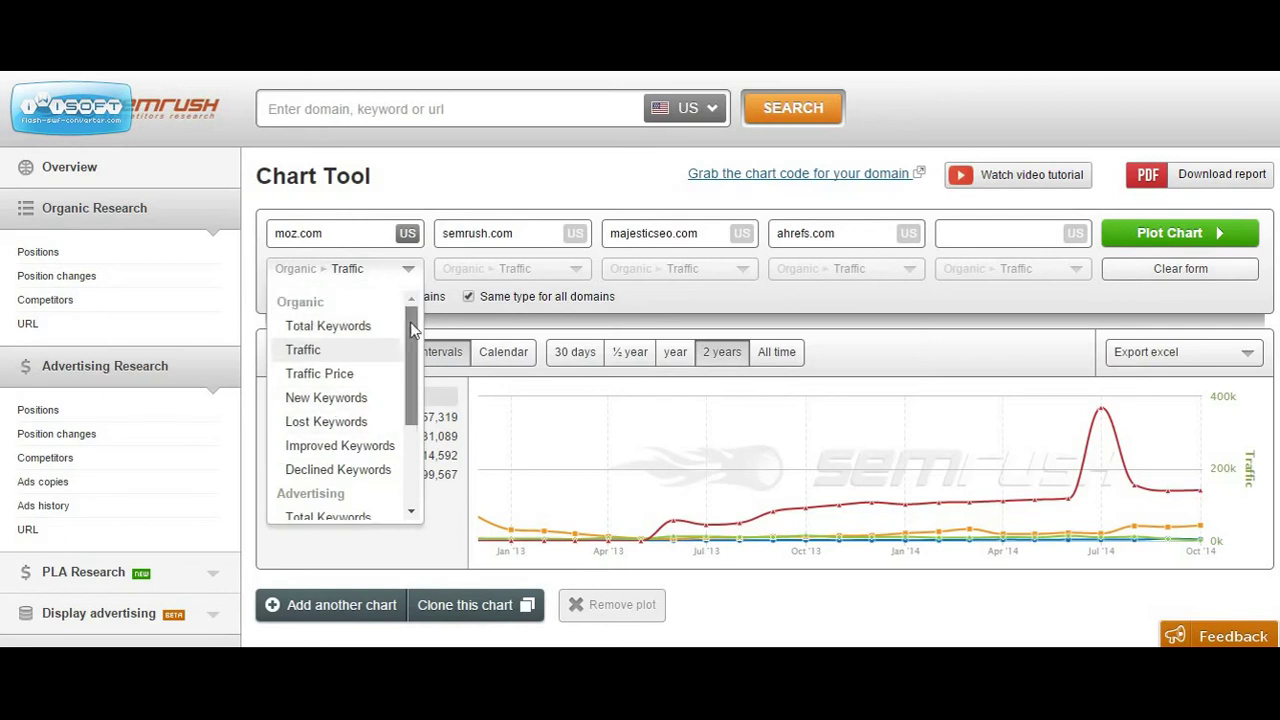
click(313, 330)
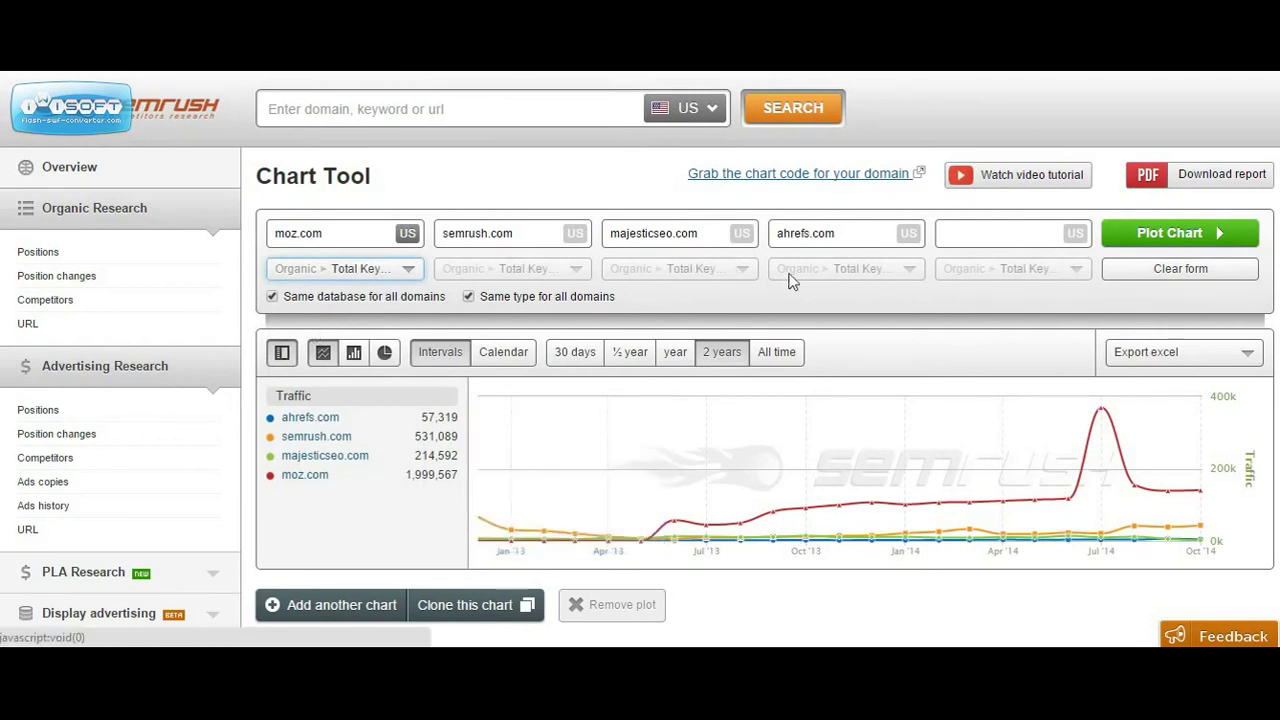
- Redraw the SEMrush chart, then copy Excel rows 1–5 of domains and monthly traffic
click(1170, 240)
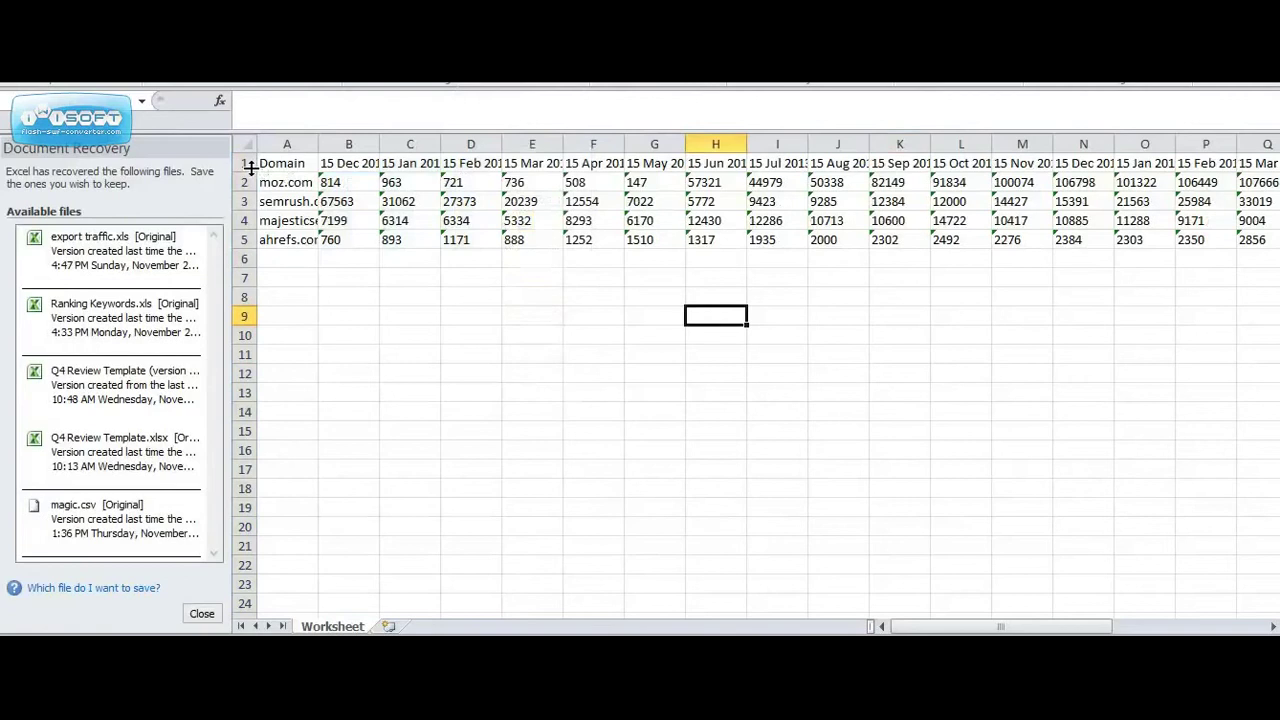
drag(246, 163, 241, 240)
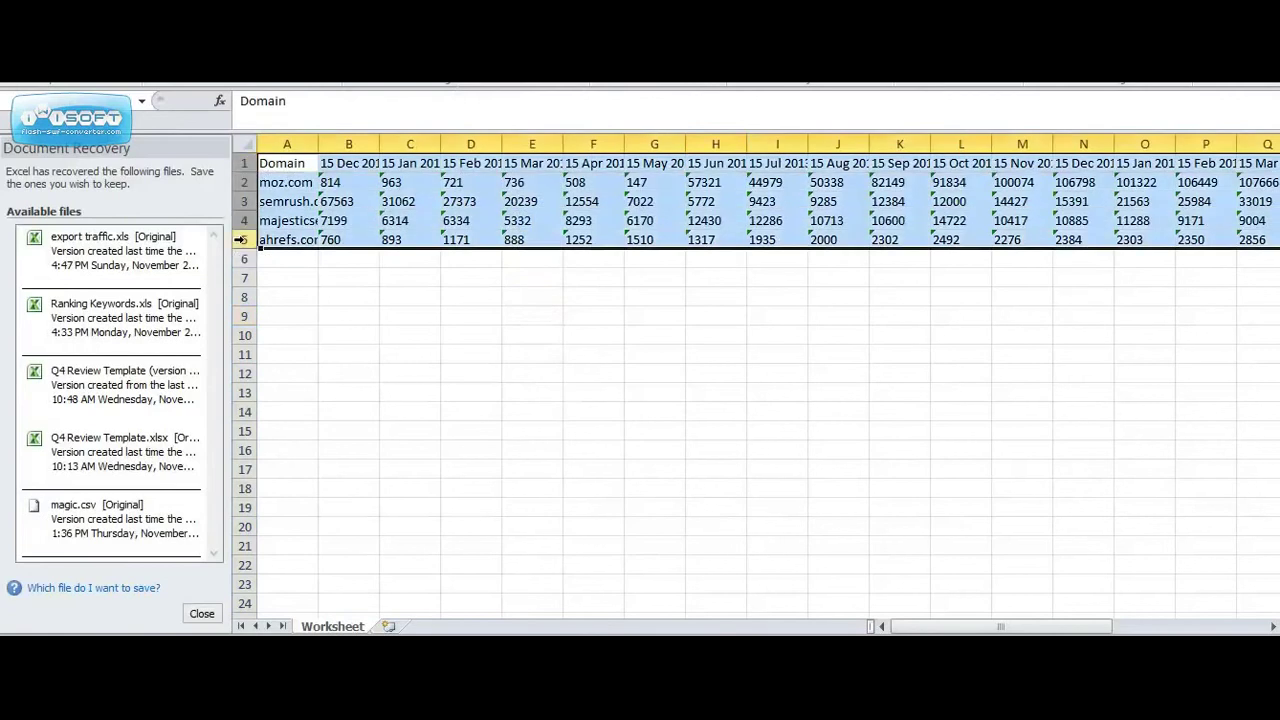
key(ctrl+c)
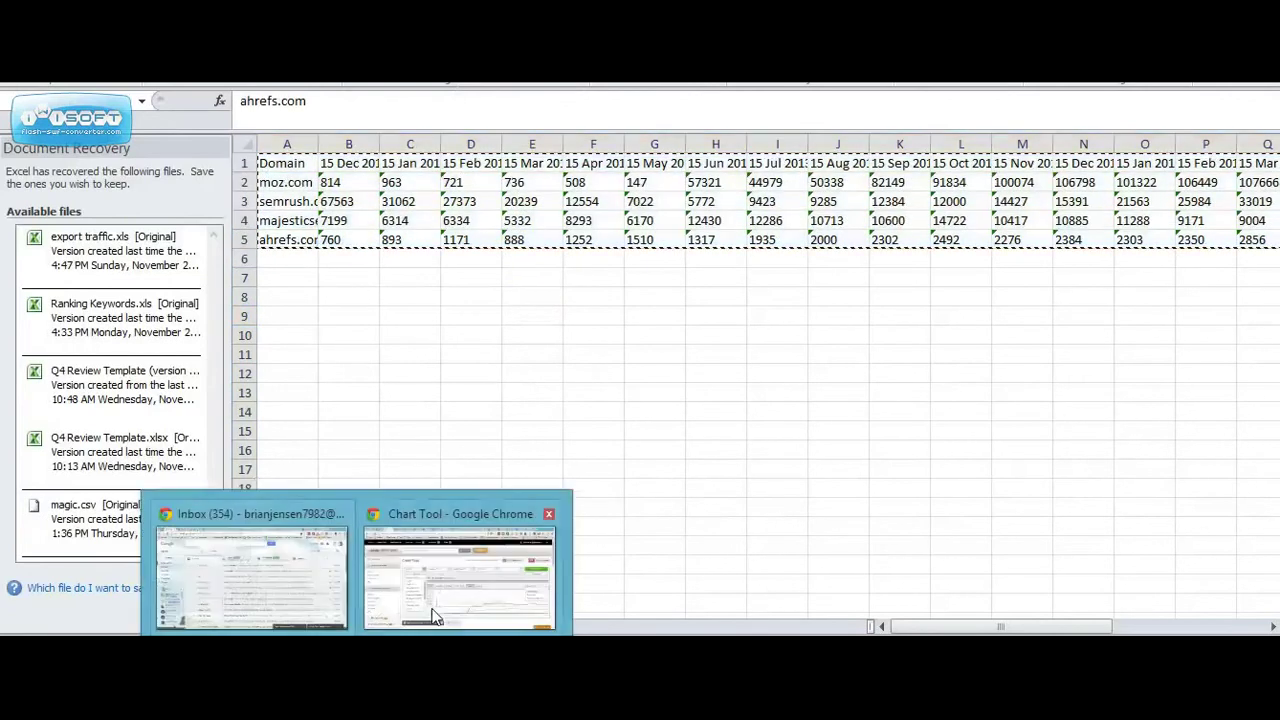
- Review Moz's first Data row in Sheets: date 12/15/2012, 84 ranking keywords, 814 traffic
click(463, 557)
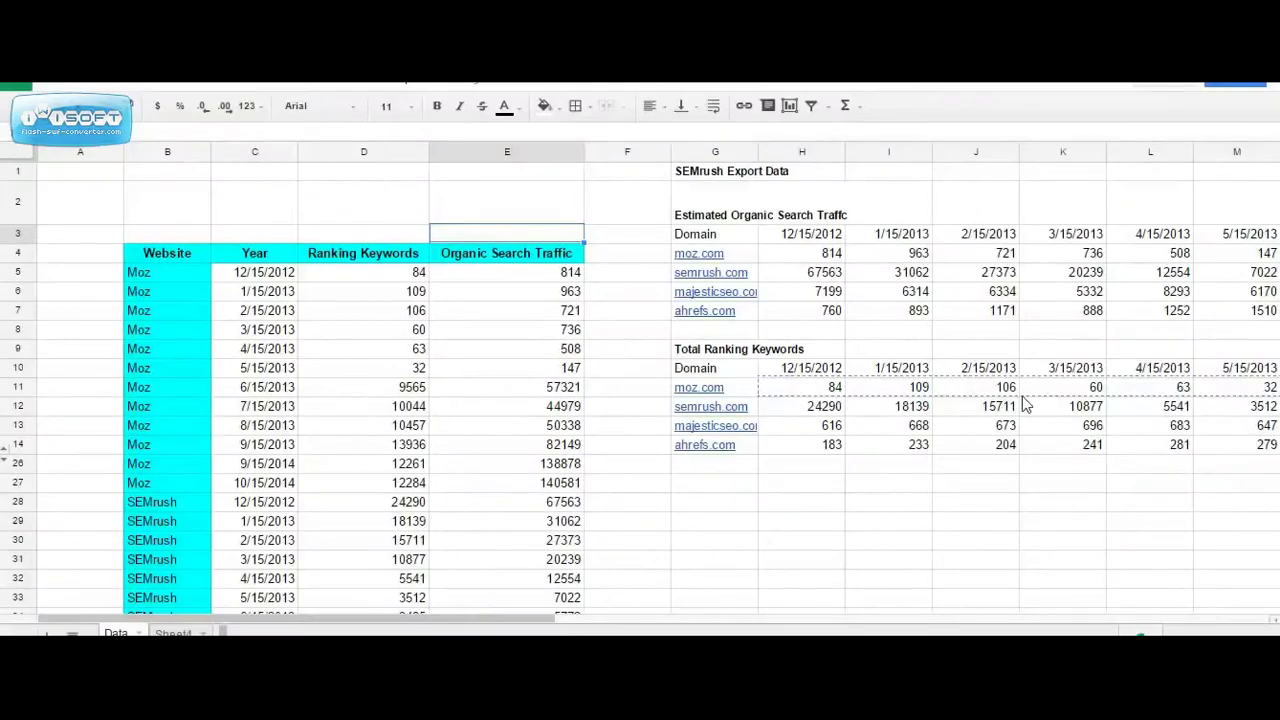
scroll(1030, 357, right, 10)
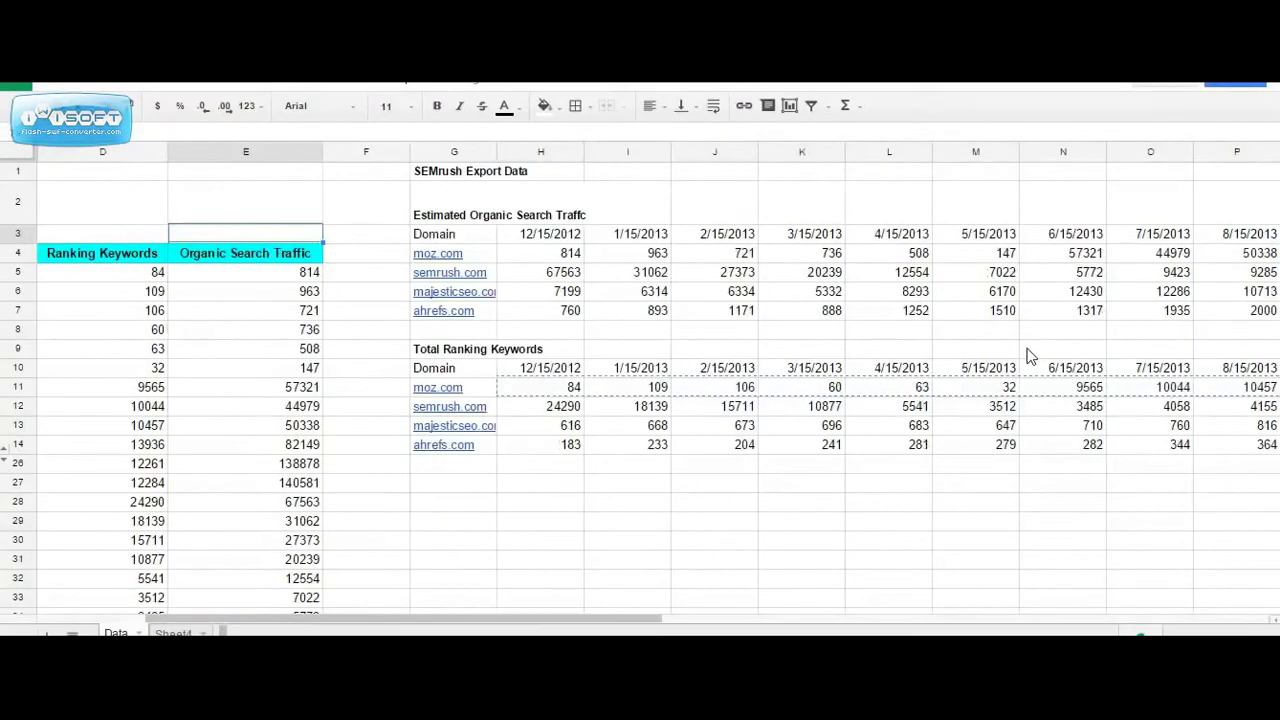
scroll(1030, 357, left, 10)
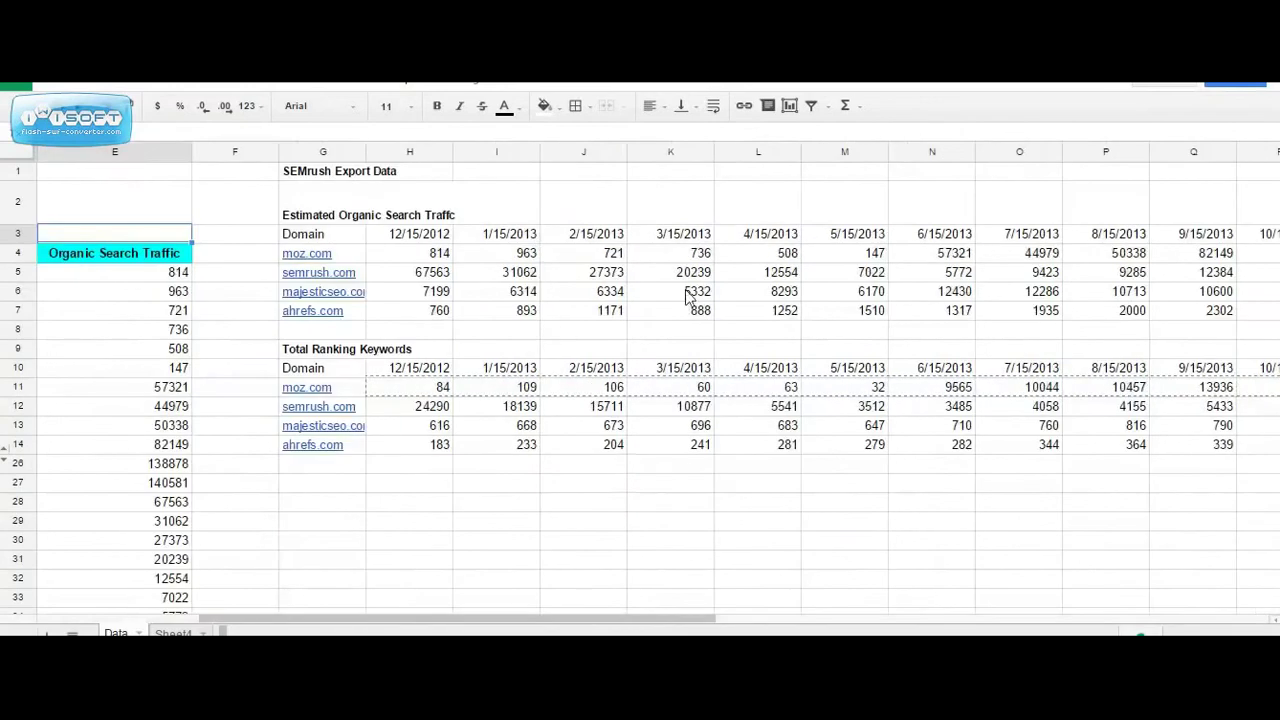
scroll(284, 290, left, 4)
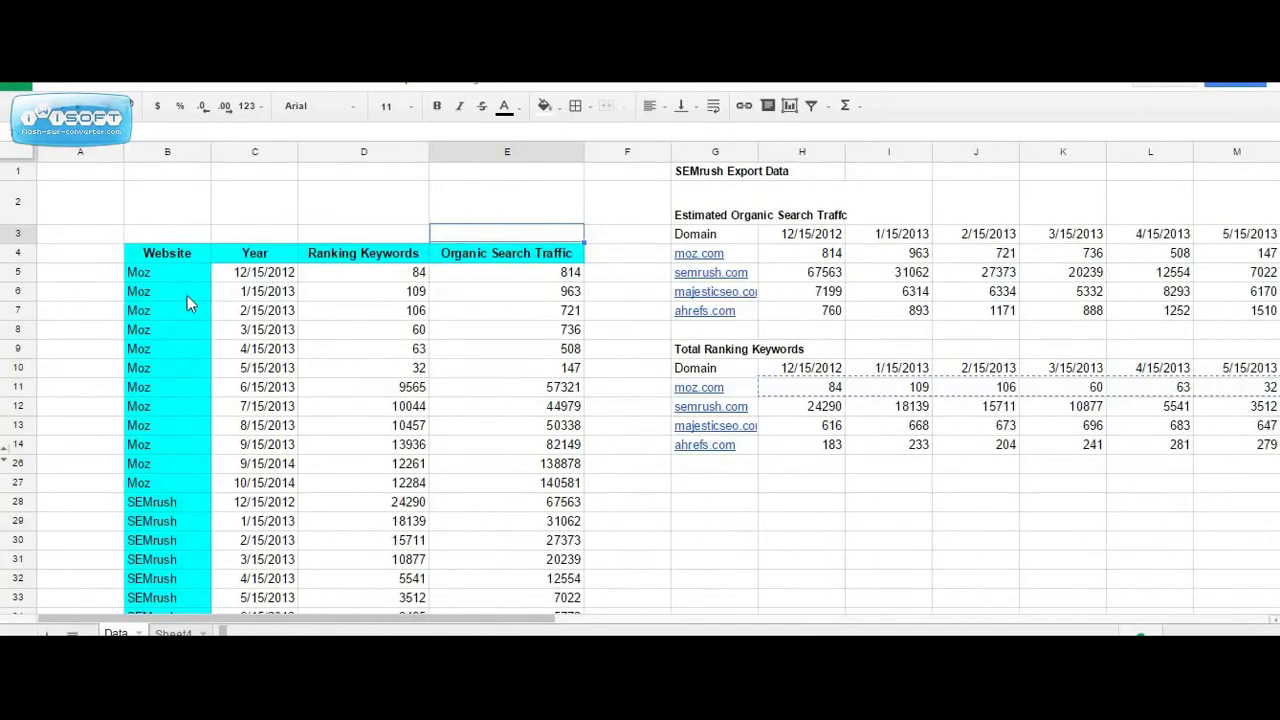
click(253, 278)
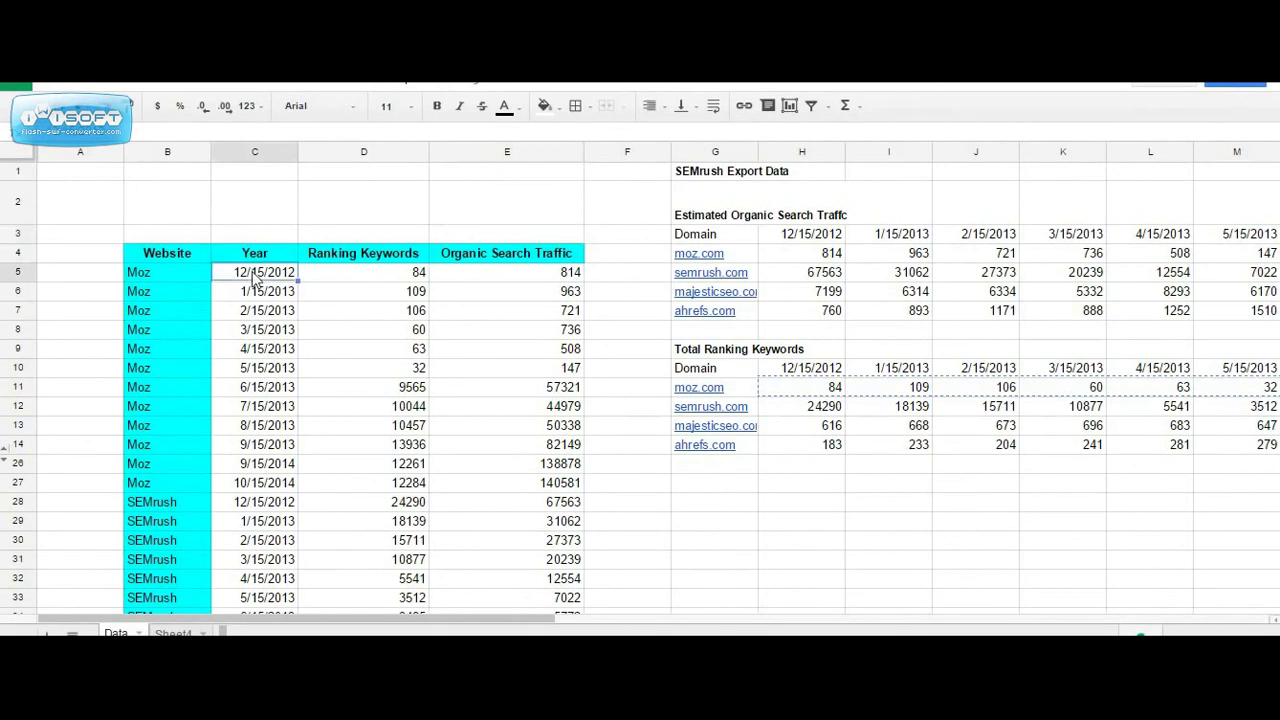
click(356, 271)
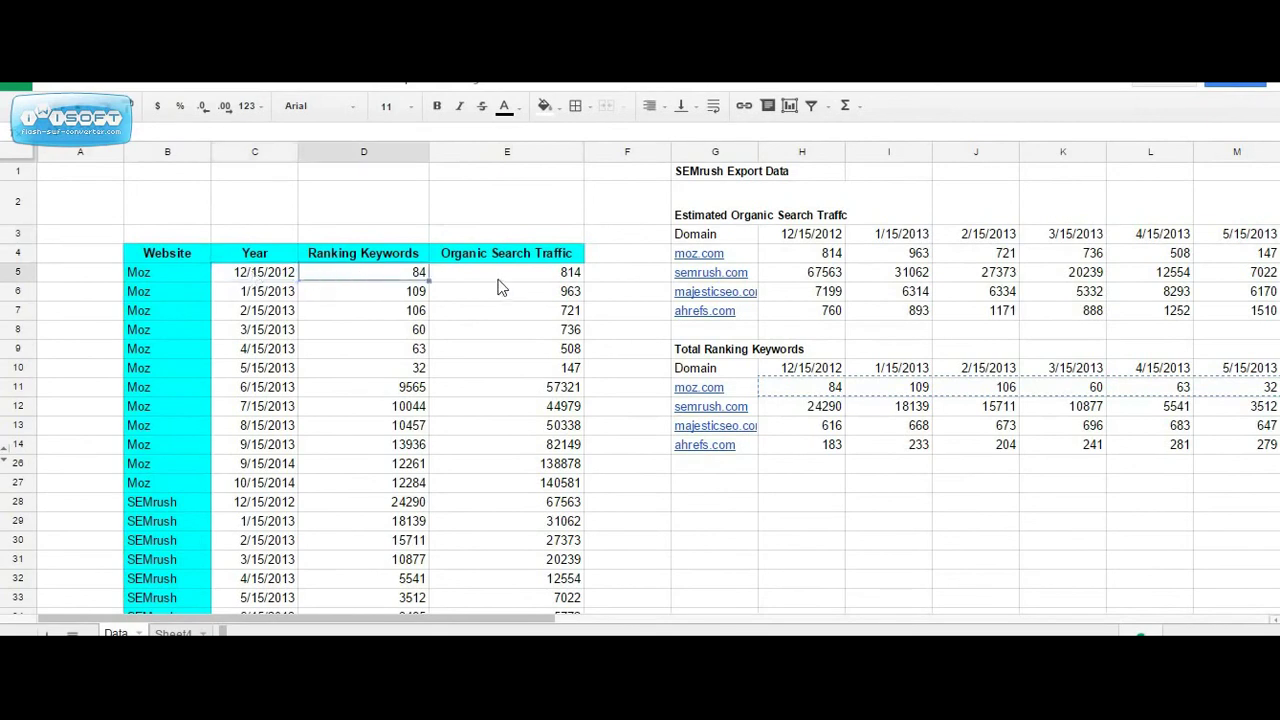
click(498, 279)
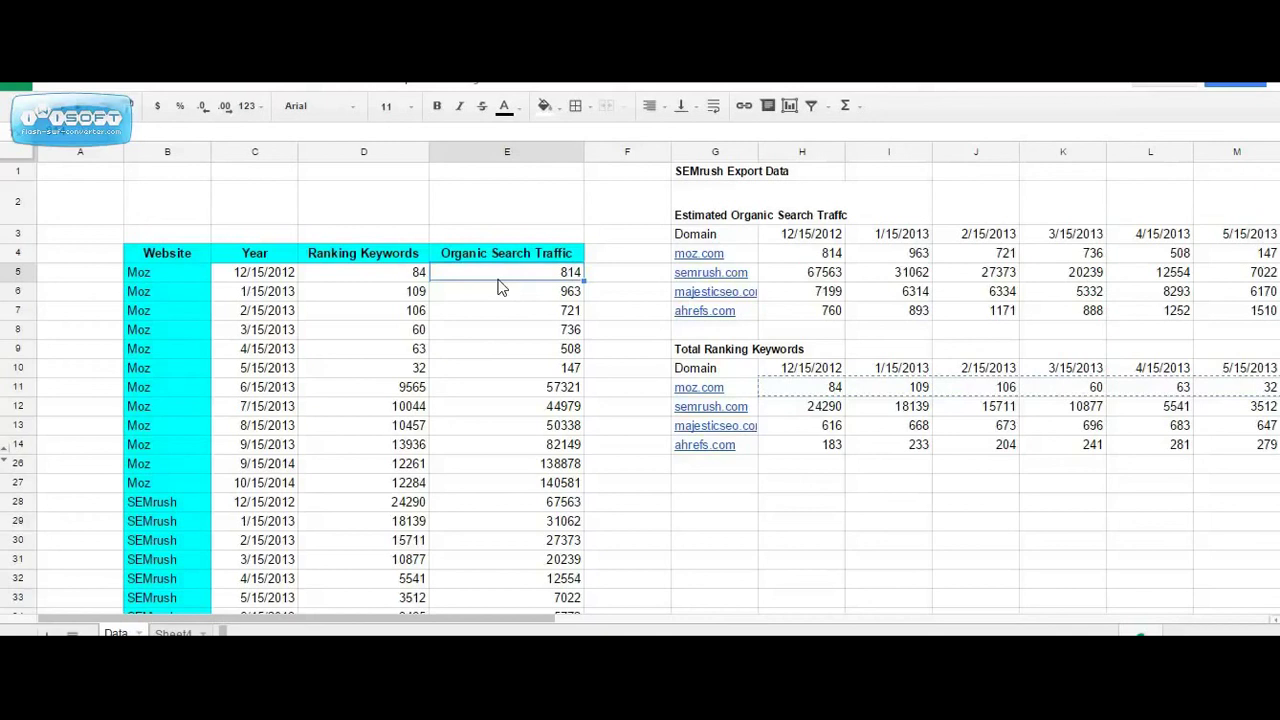
click(370, 279)
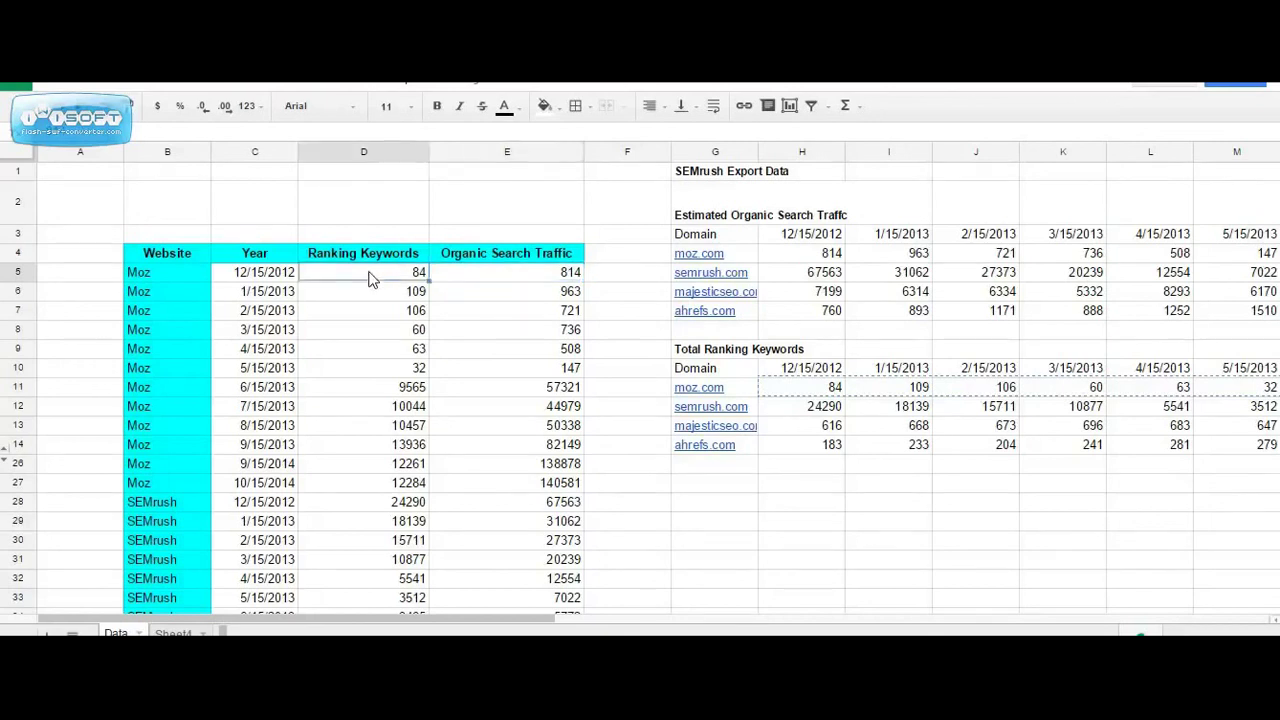
click(191, 297)
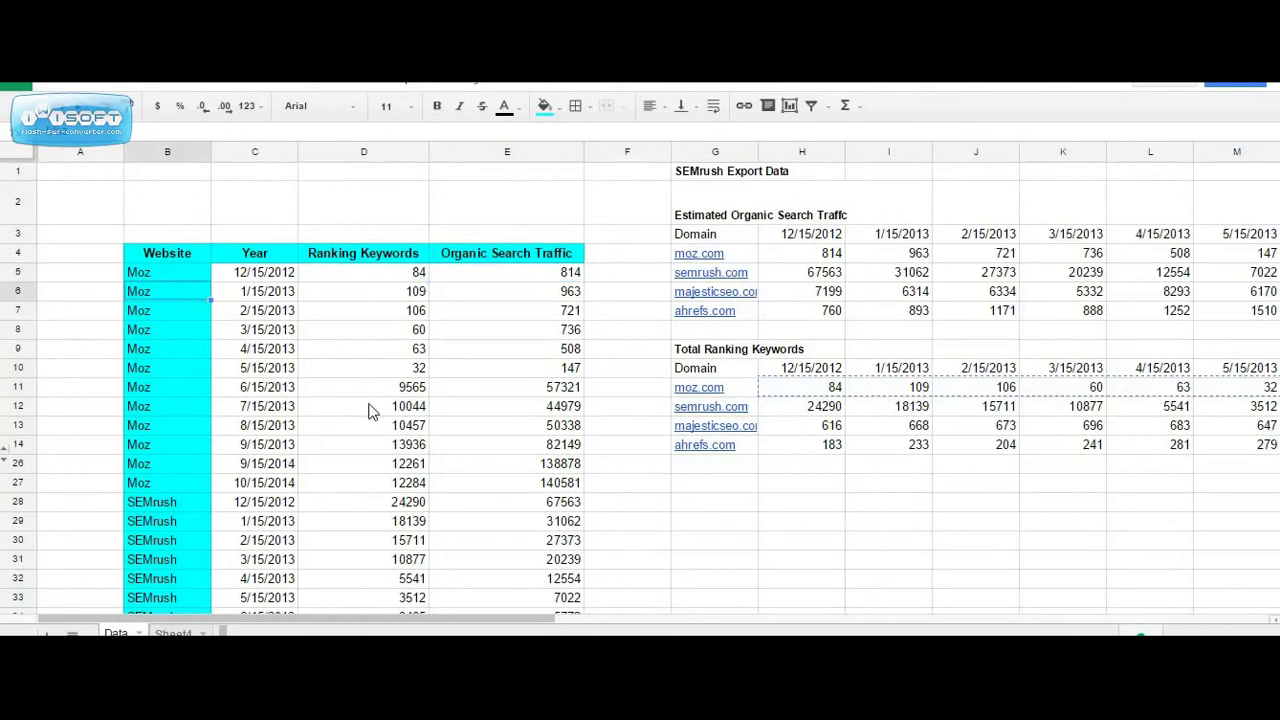
scroll(370, 411, down, 10)
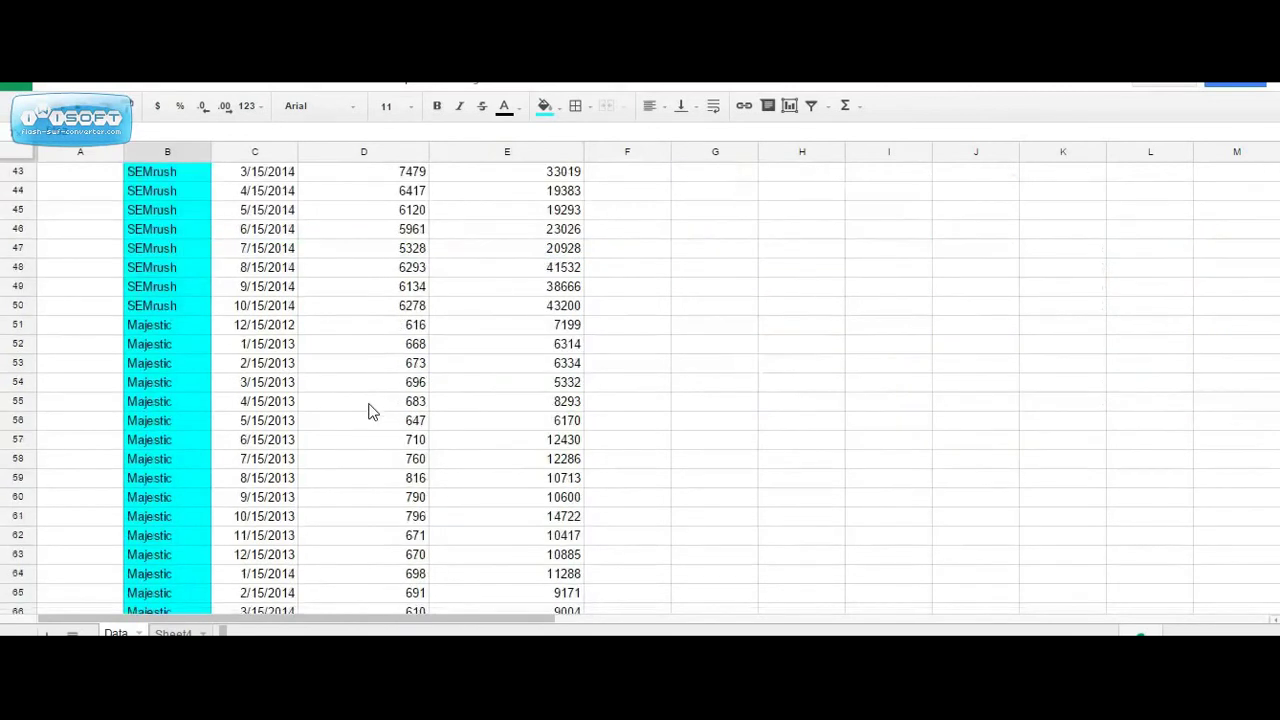
scroll(370, 411, down, 3)
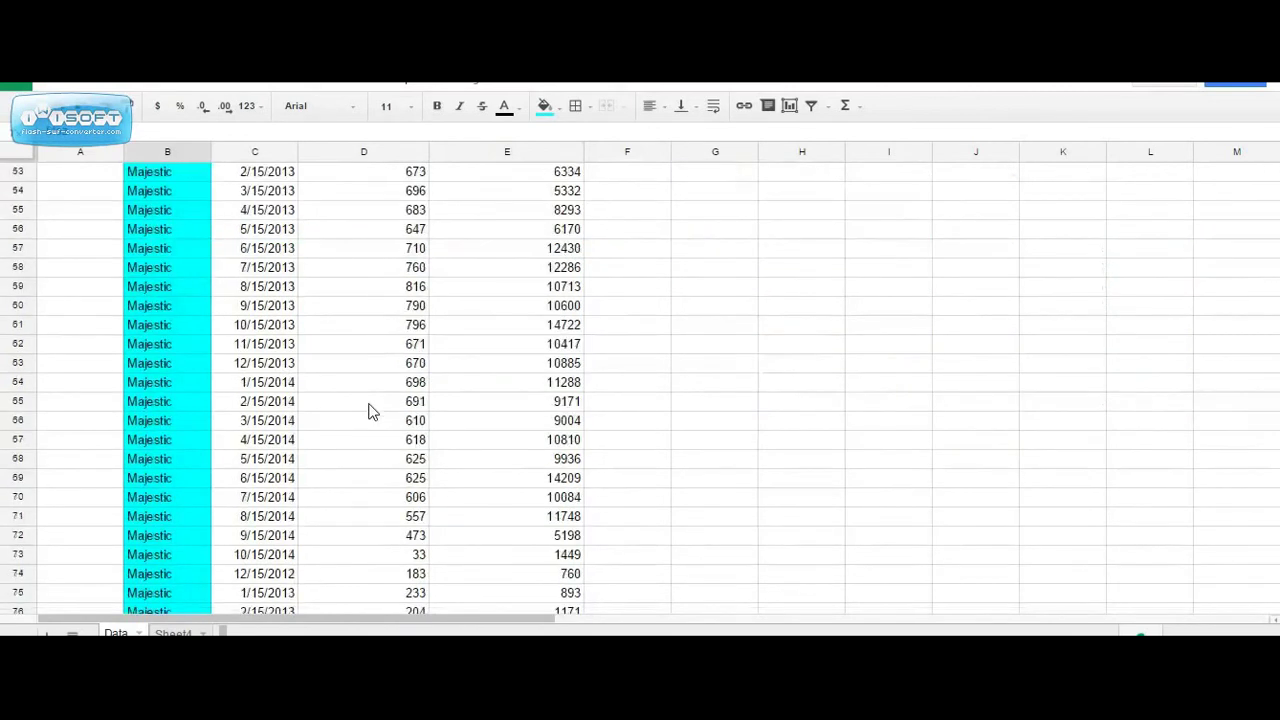
scroll(370, 411, up, 15)
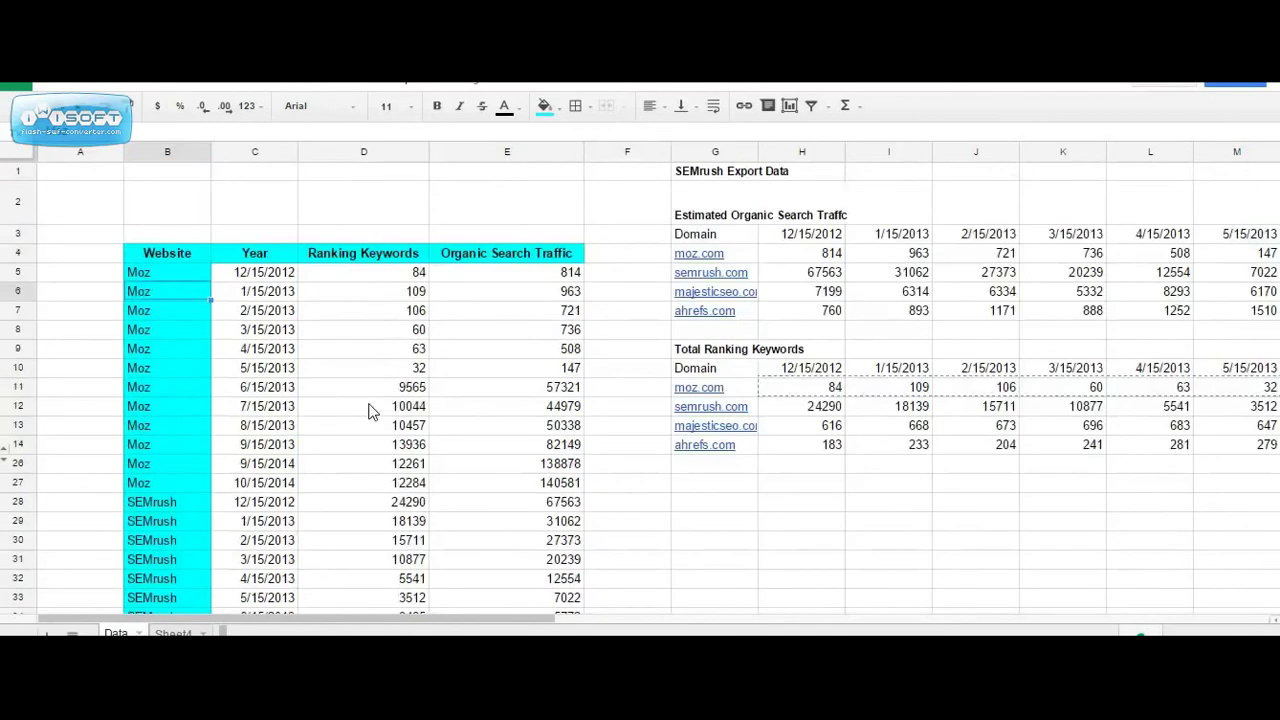
- Copy semrush.com's traffic row from H5 and paste it transposed into column Y at Y2
click(820, 277)
key(ctrl+shift+Right)
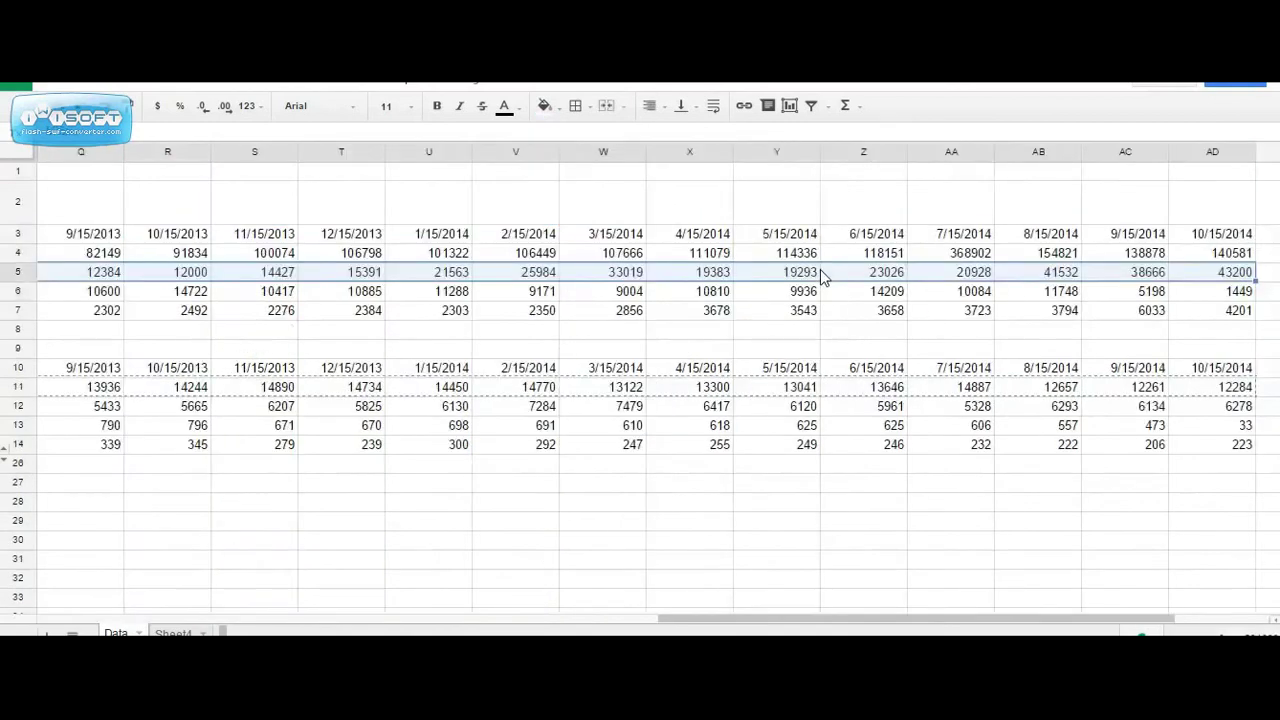
key(ctrl+c)
right_click(772, 212)
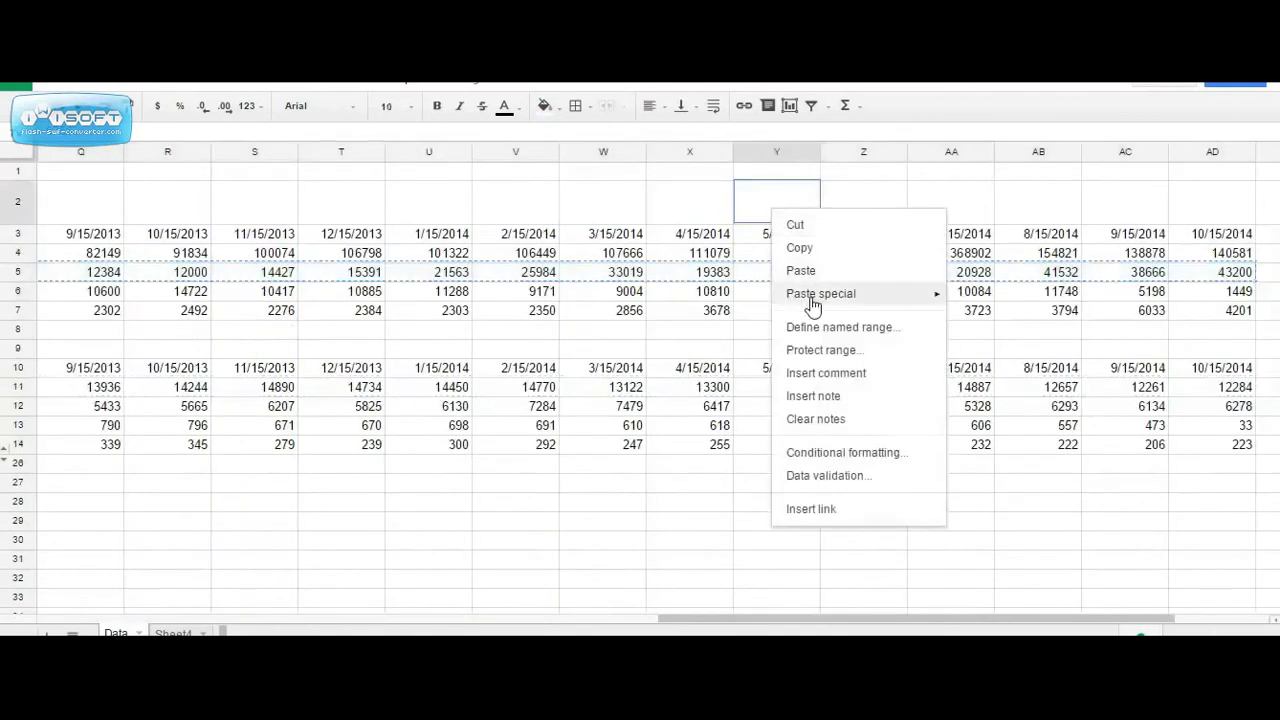
mouse_move(857, 293)
click(967, 449)
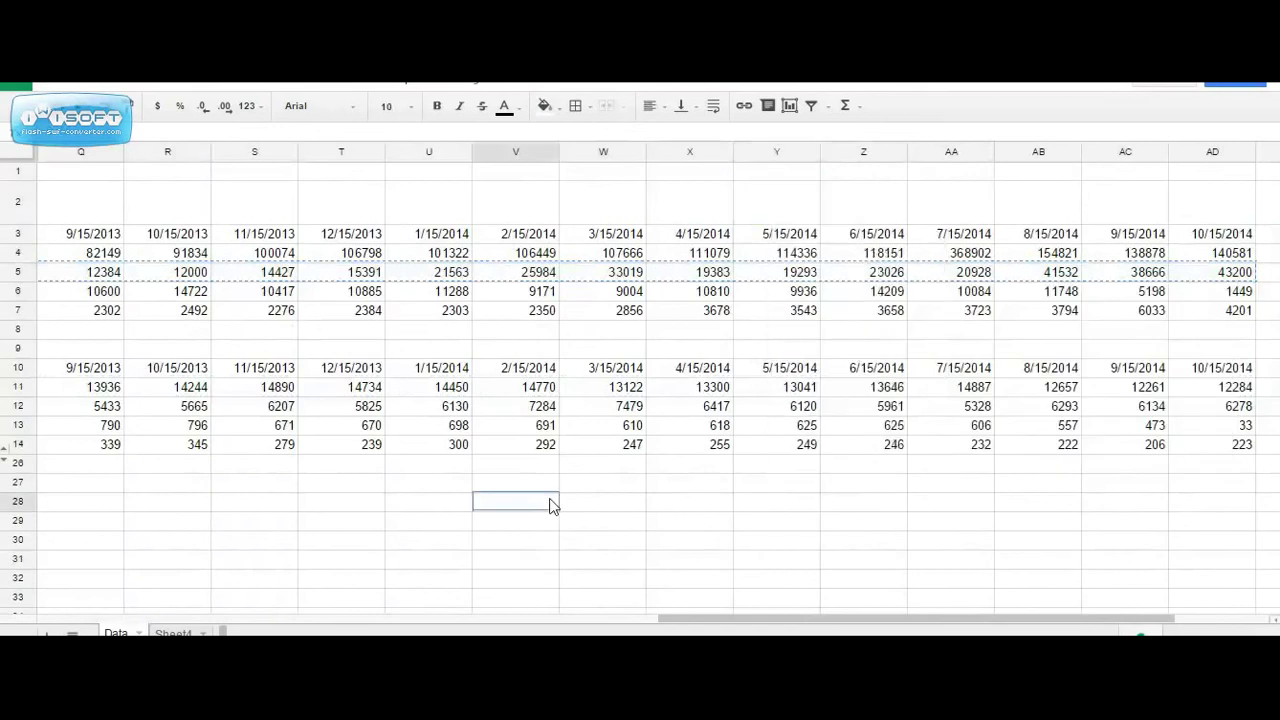
- Select the Website, Year, Ranking Keywords and Organic Search Traffic table down to its last row
scroll(369, 501, left, 10)
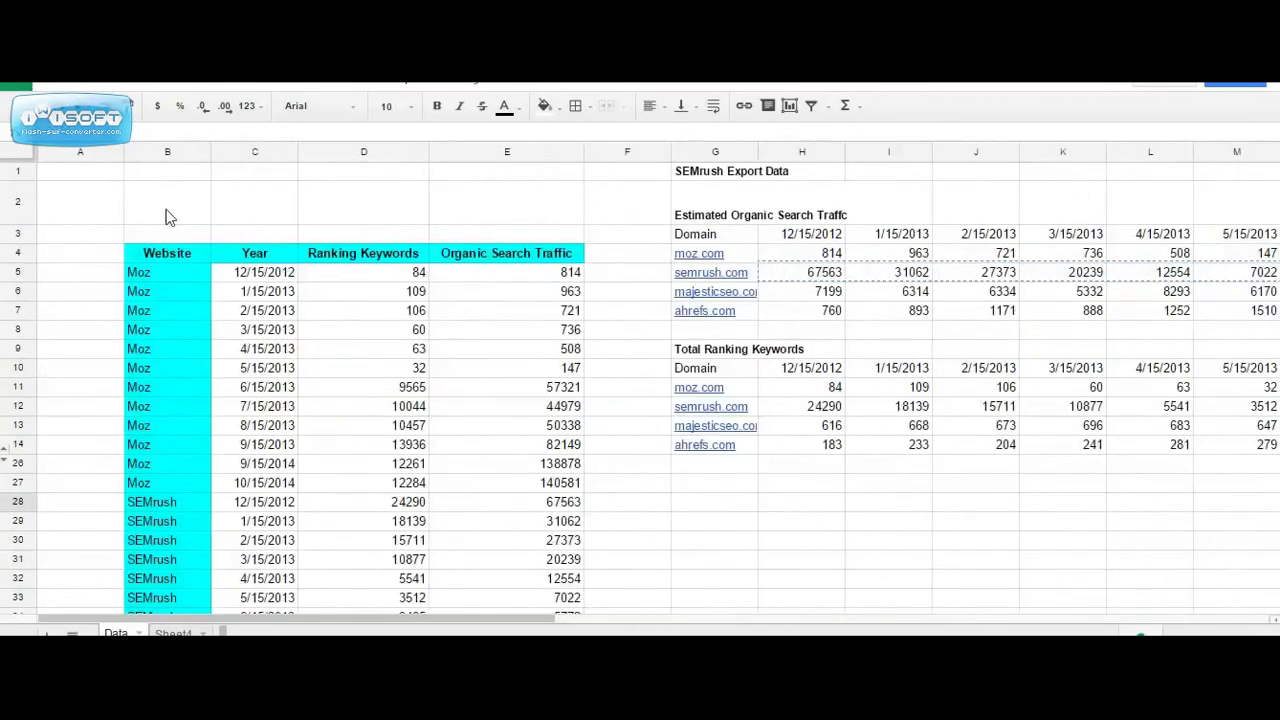
drag(168, 256, 514, 268)
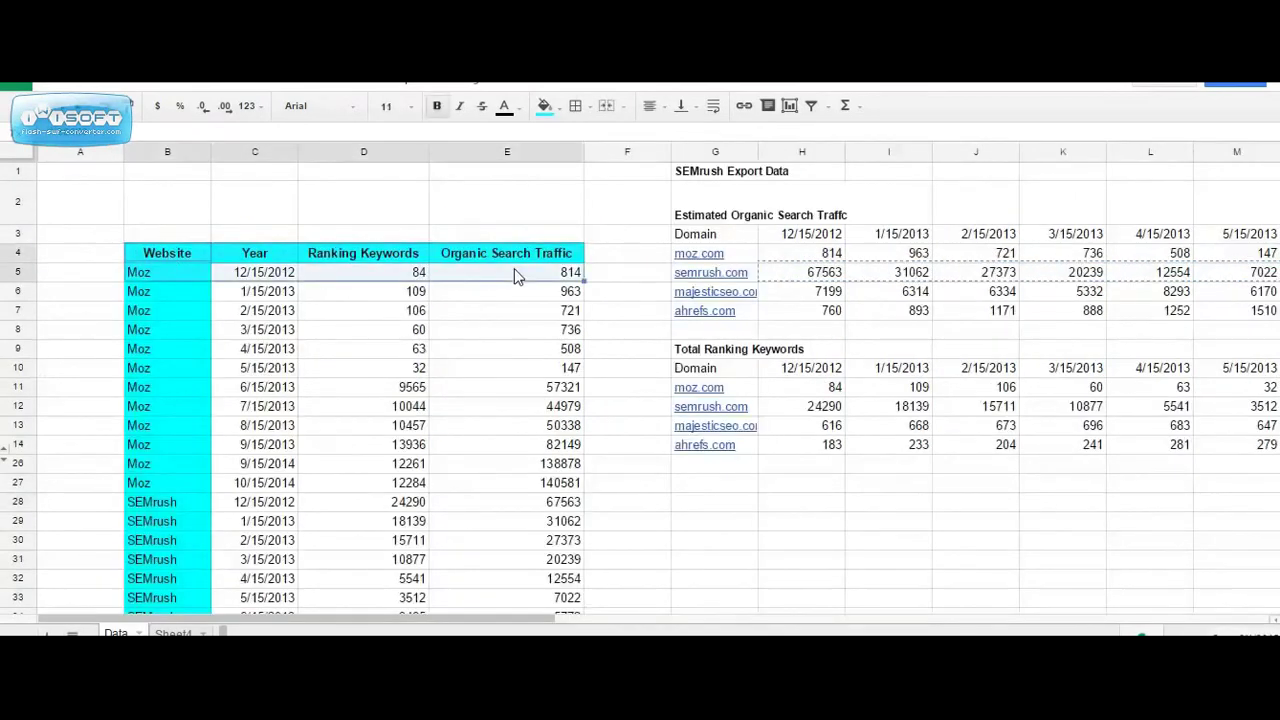
key(ctrl+shift+Down)
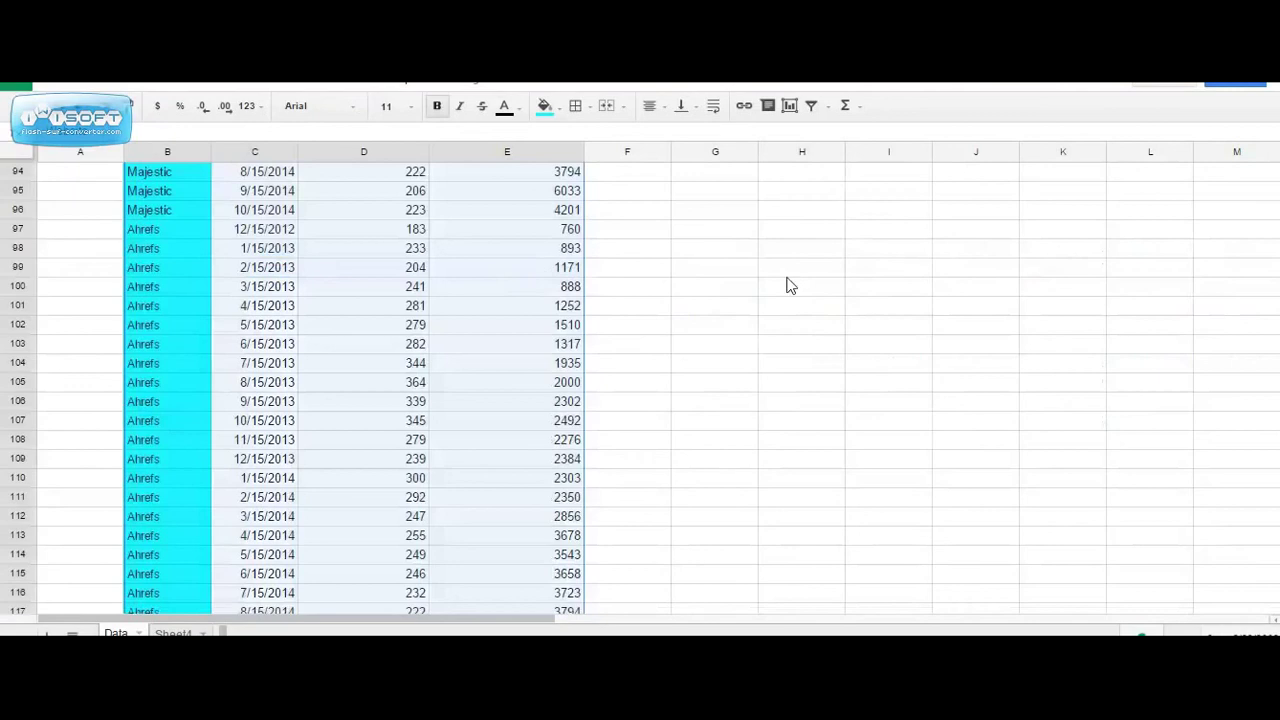
scroll(789, 286, up, 6)
- Insert the recommended motion chart built from Data!B4:E117 via Insert > Chart
click(174, 88)
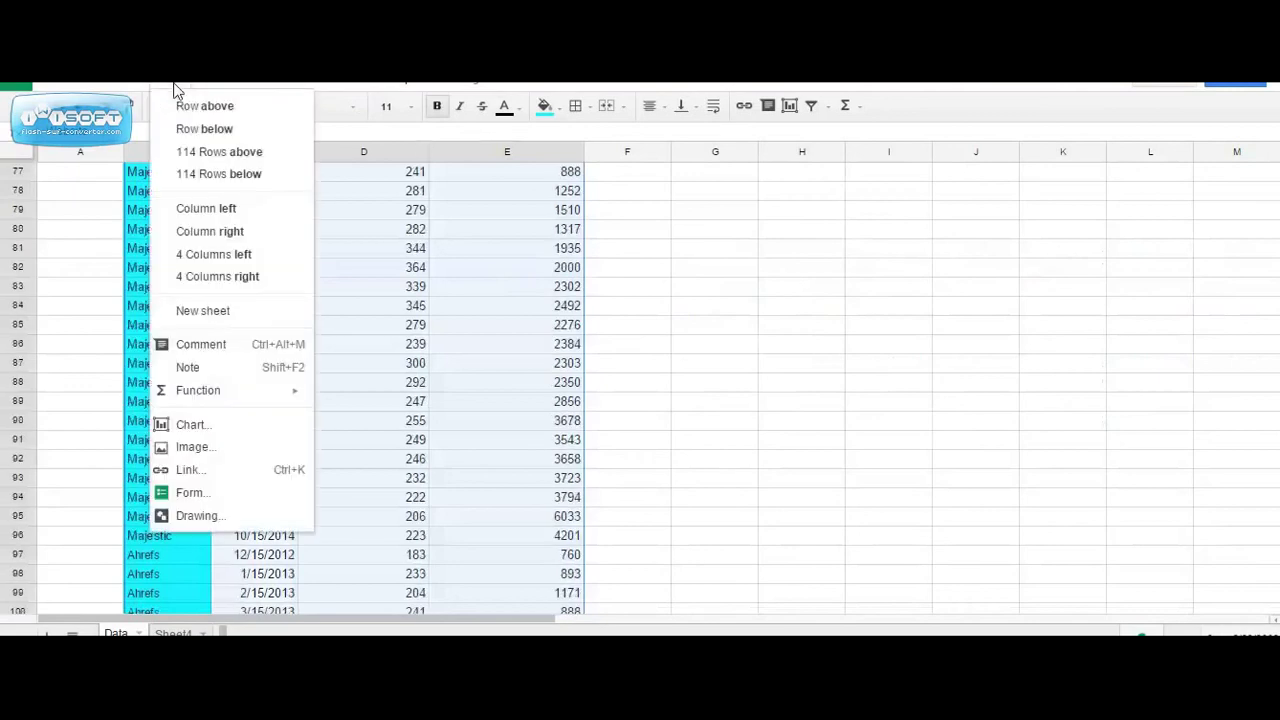
click(186, 420)
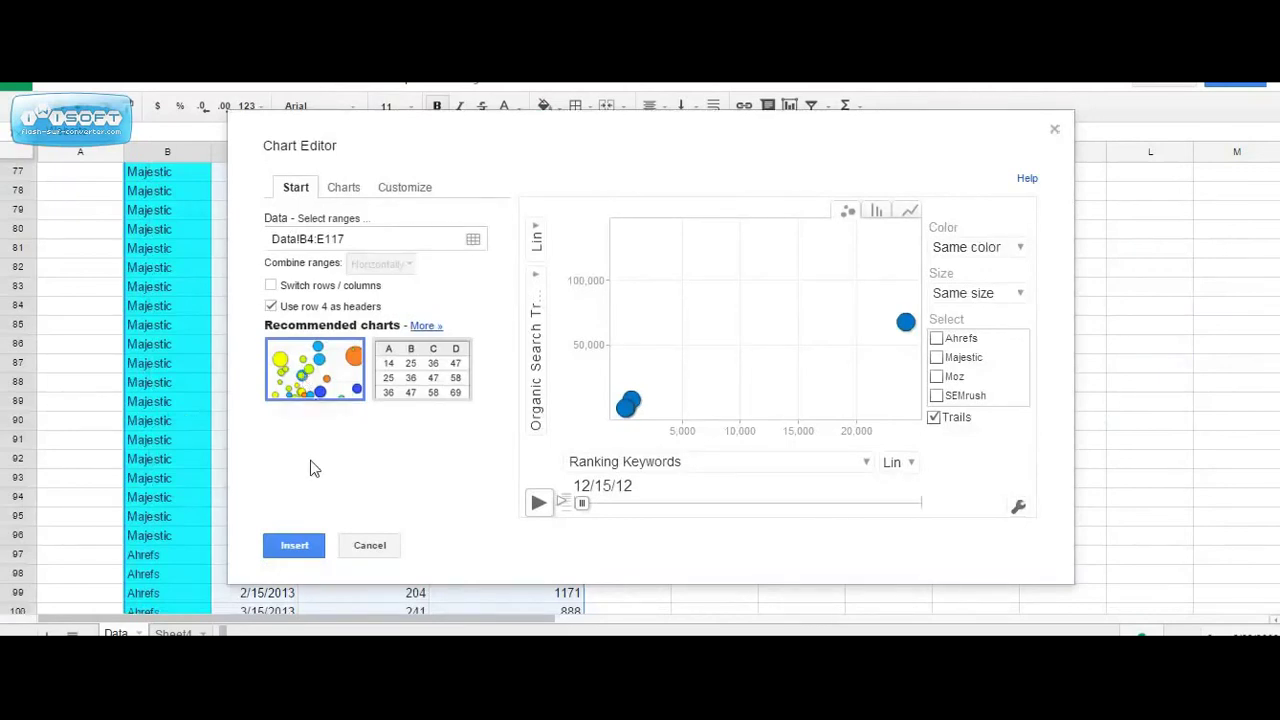
click(294, 545)
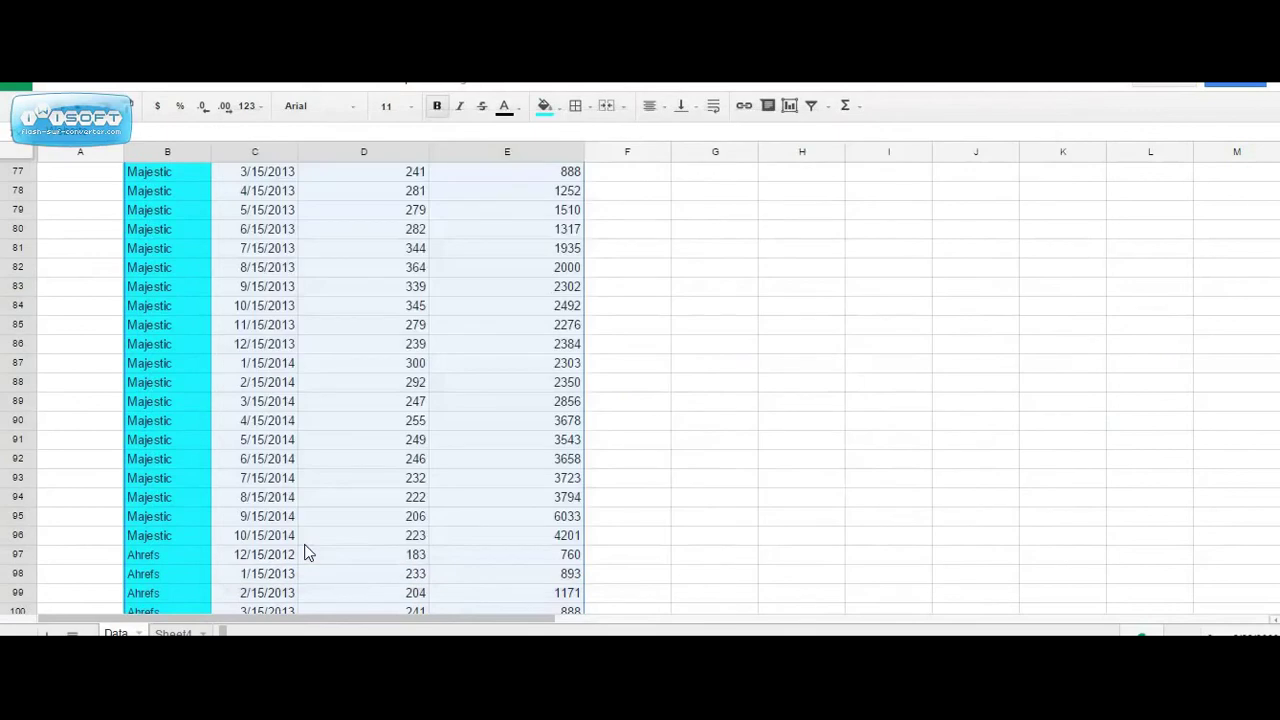
scroll(725, 269, up, 8)
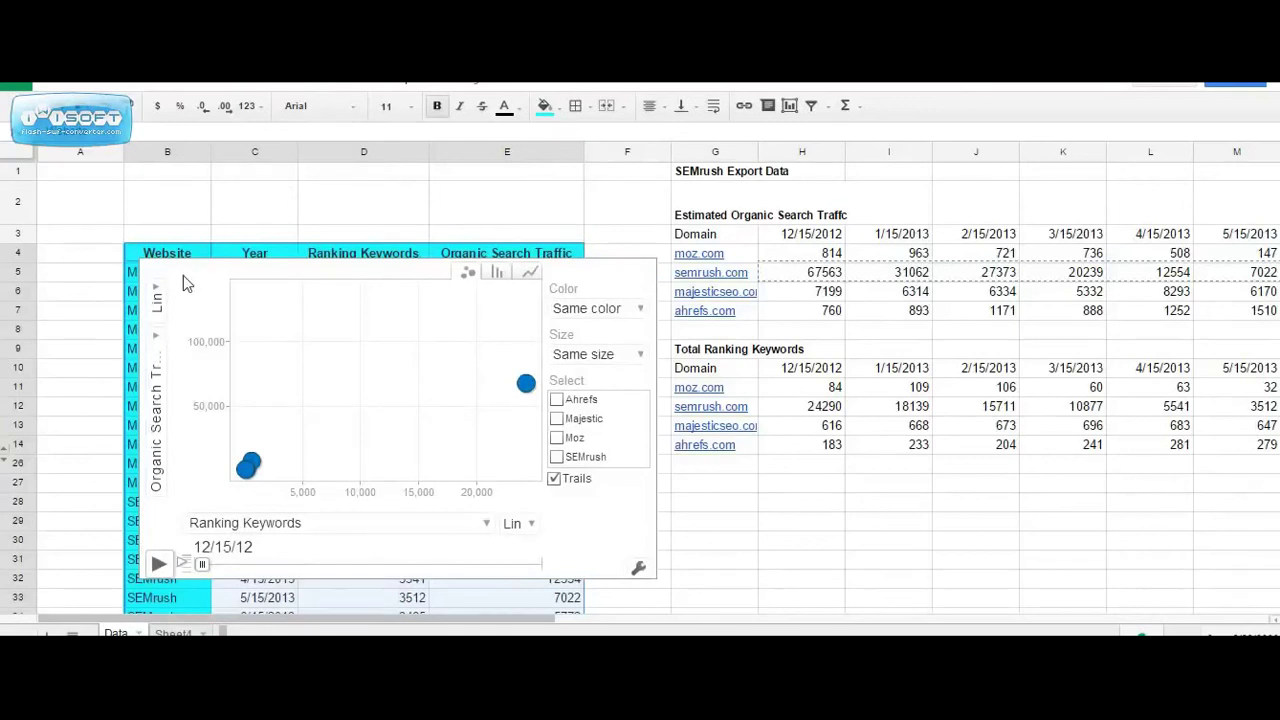
- Switch the motion chart's horizontal axis from Ranking Keywords to Time
click(486, 526)
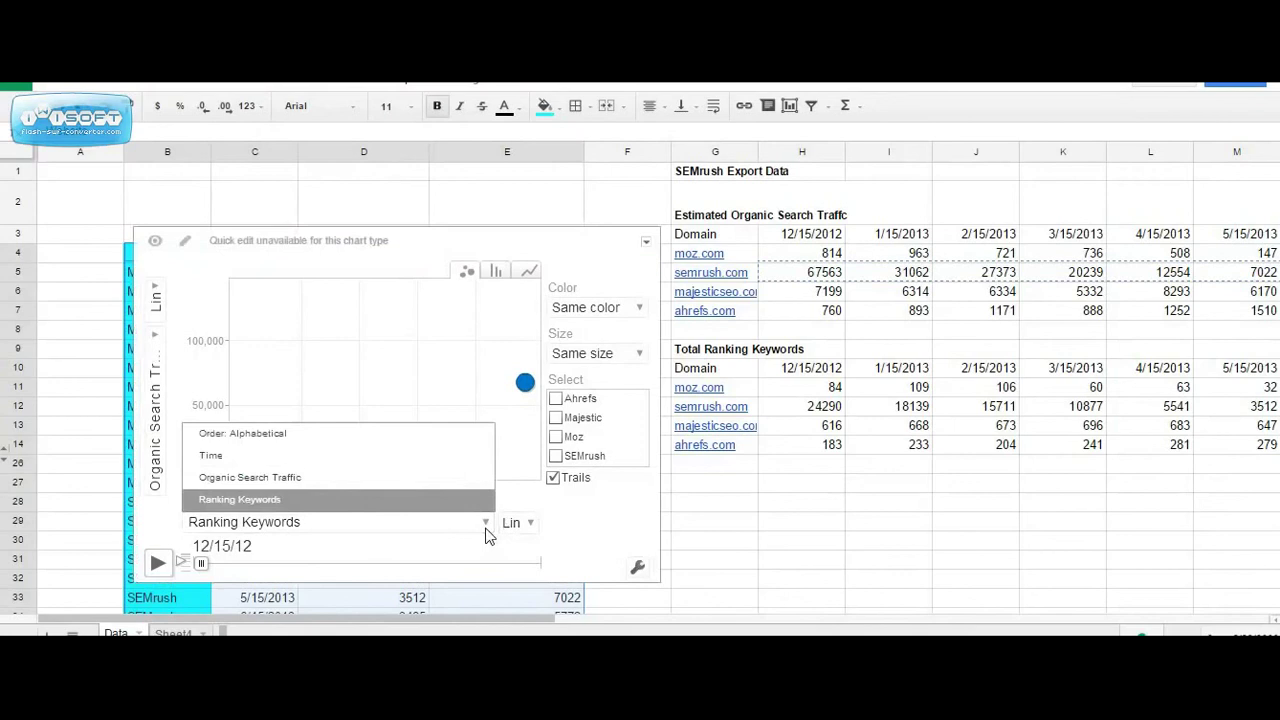
click(260, 455)
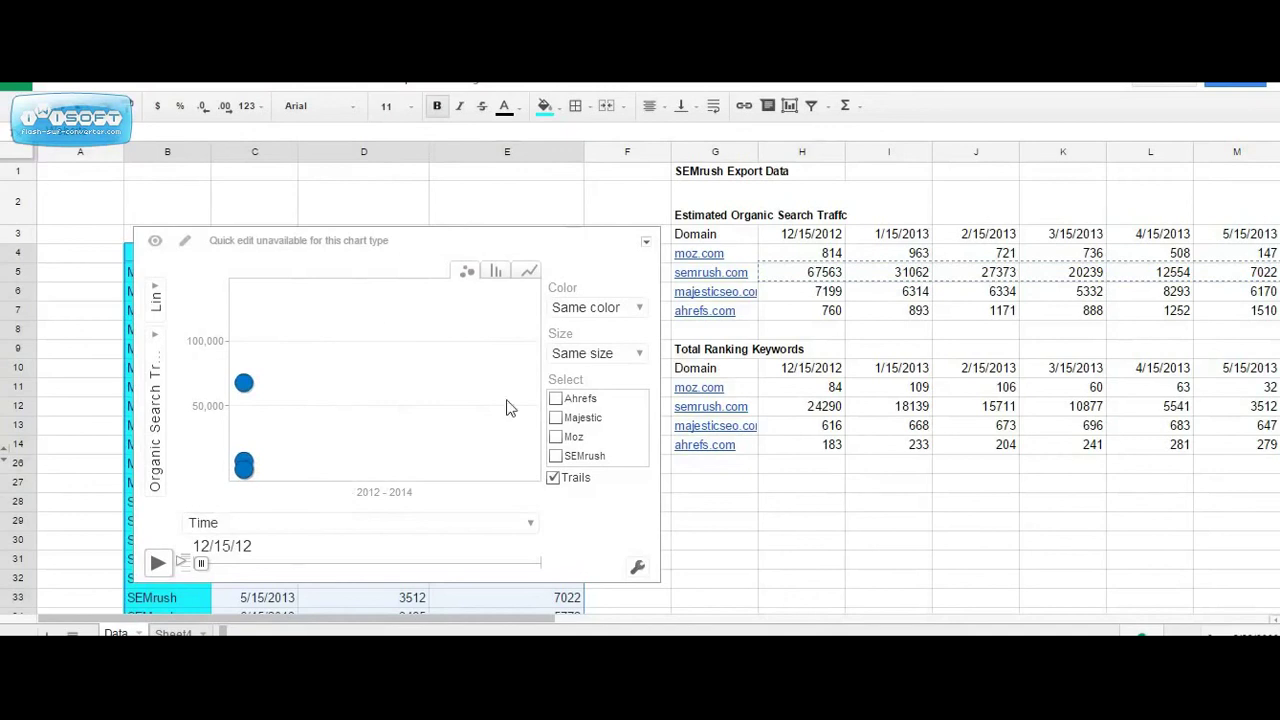
- Give bubbles unique colours and label Ahrefs, Majestic, Moz and SEMrush
click(640, 318)
click(441, 333)
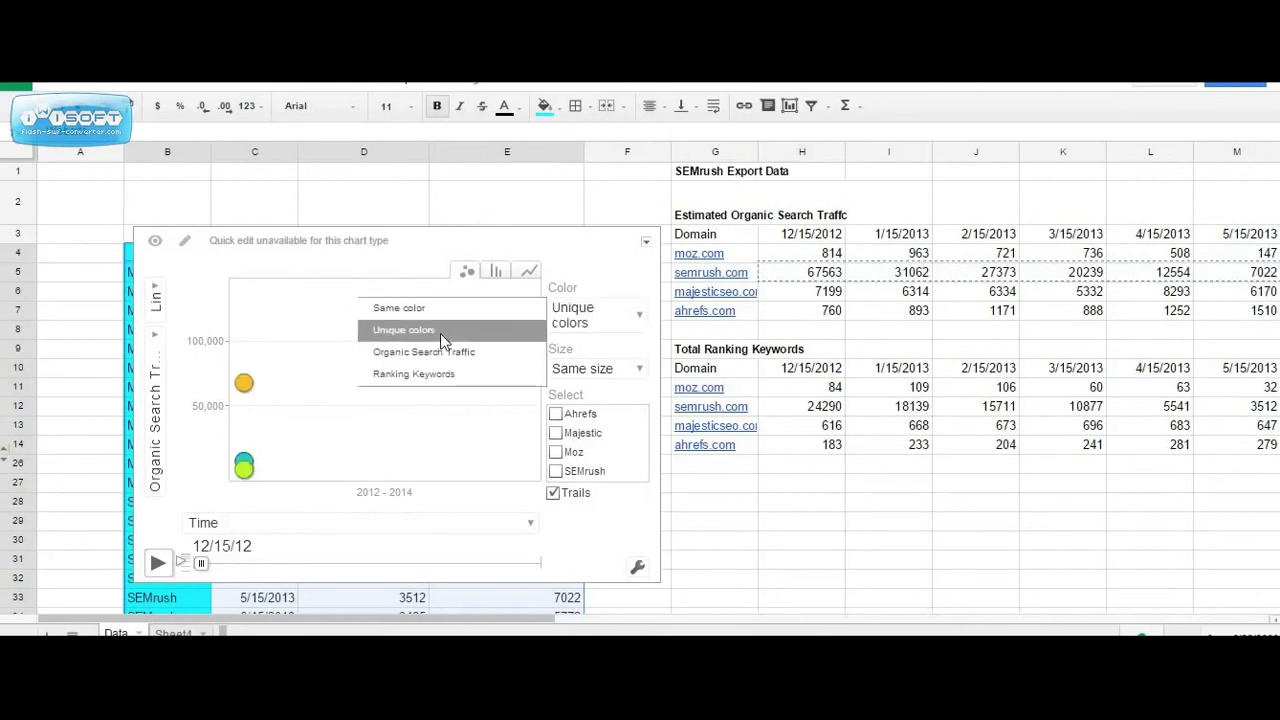
click(556, 414)
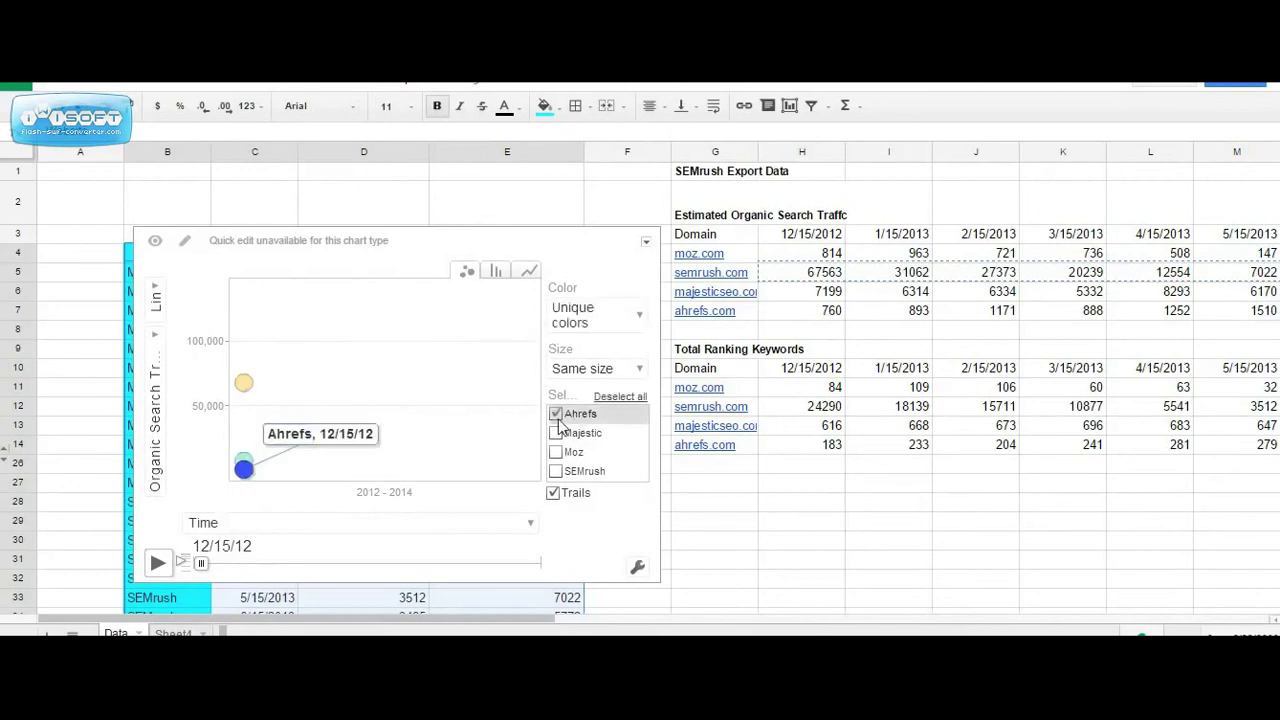
click(556, 433)
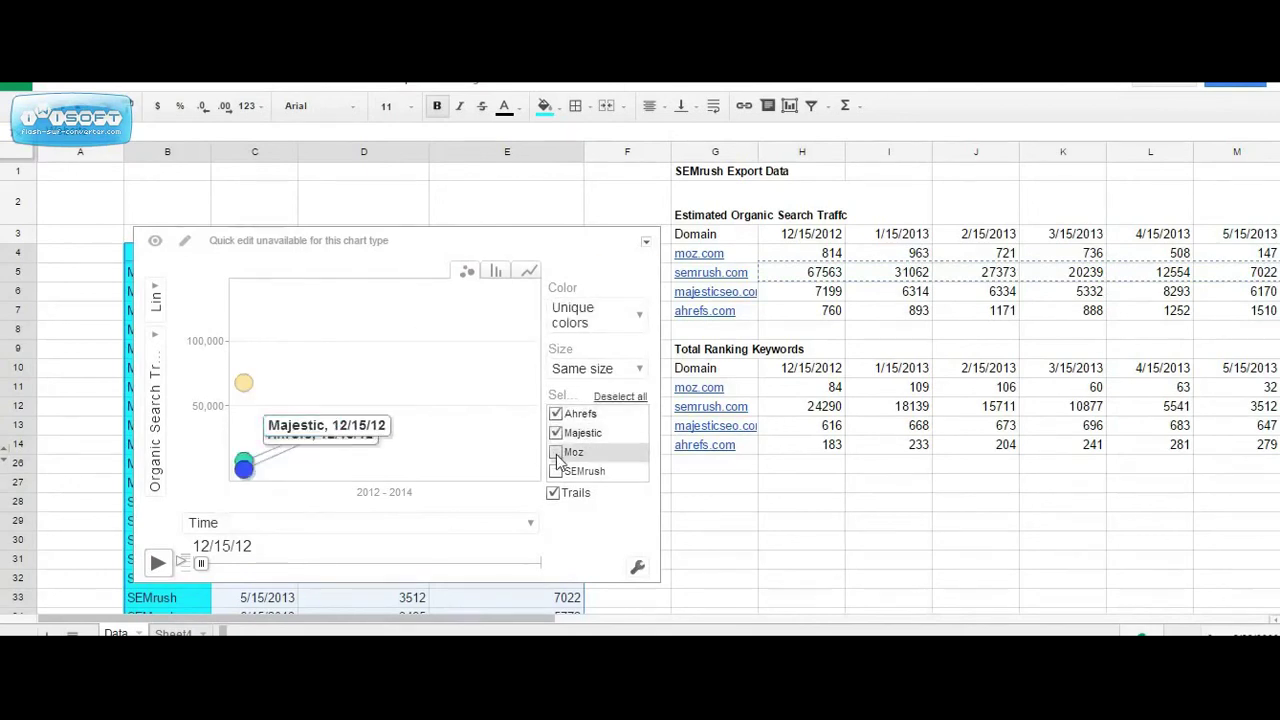
click(556, 452)
click(556, 471)
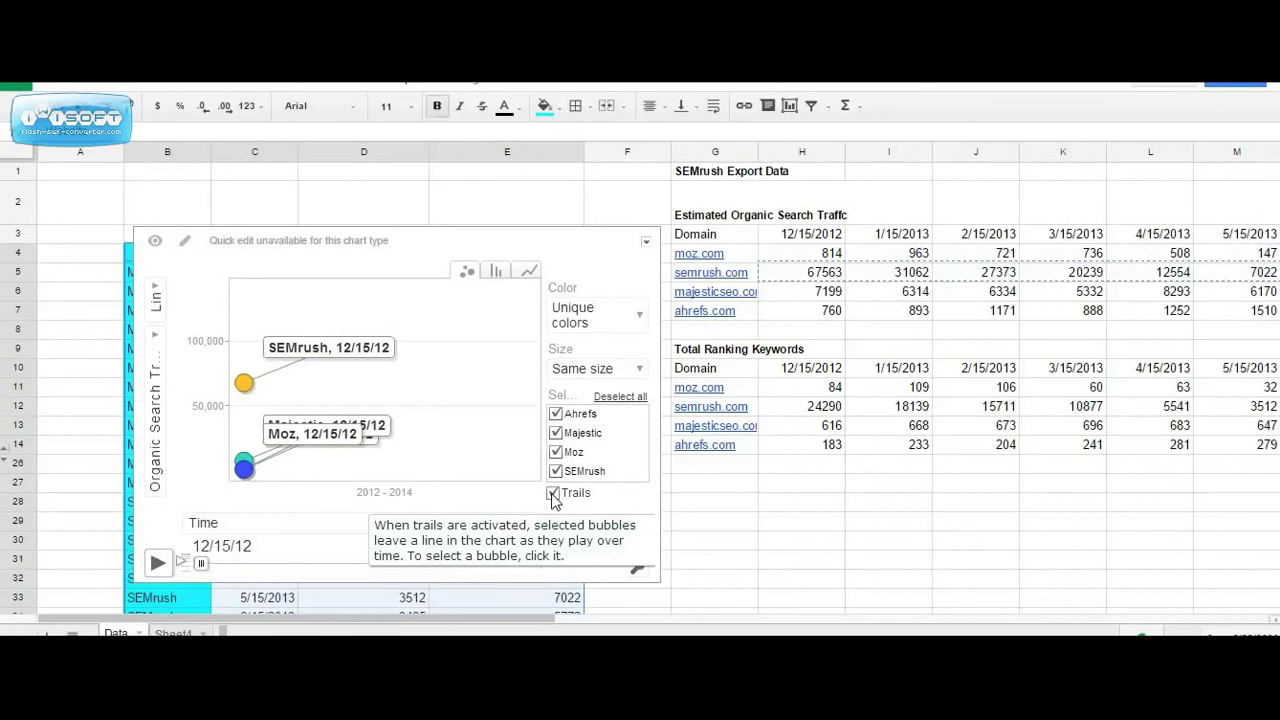
- Turn off bubble trails and size the bubbles by Ranking Keywords
click(553, 494)
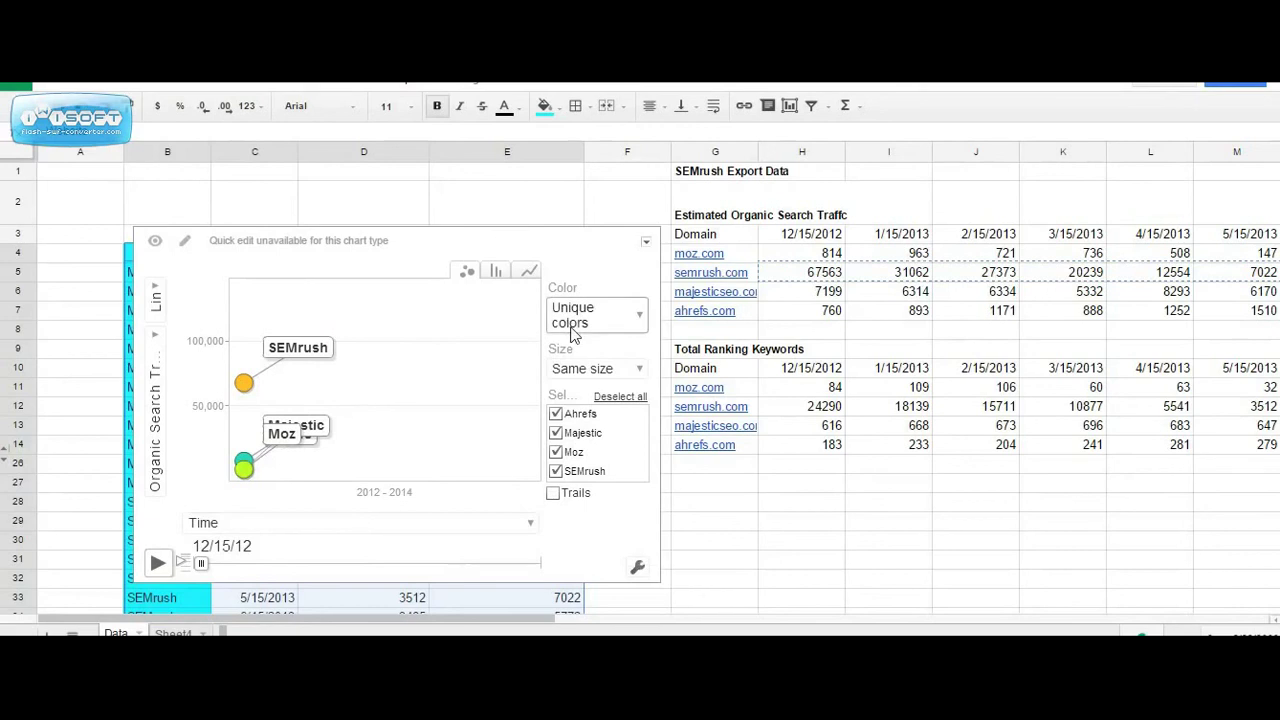
click(635, 377)
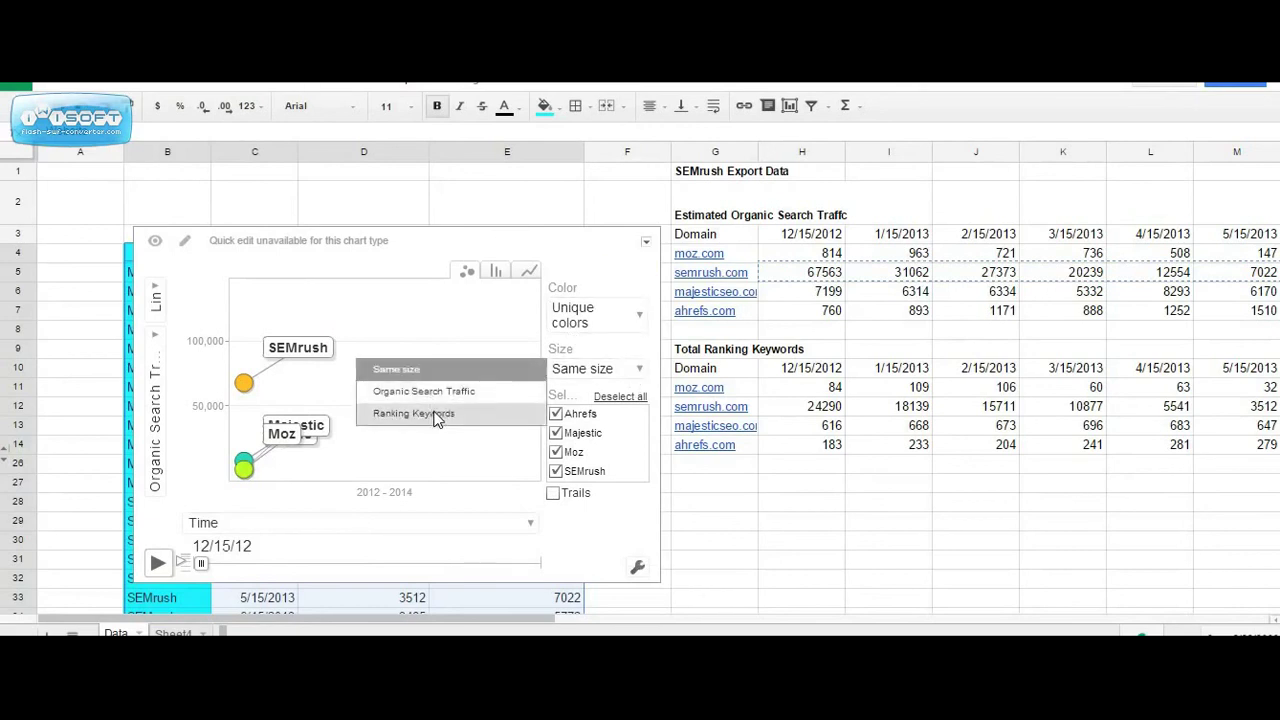
click(437, 415)
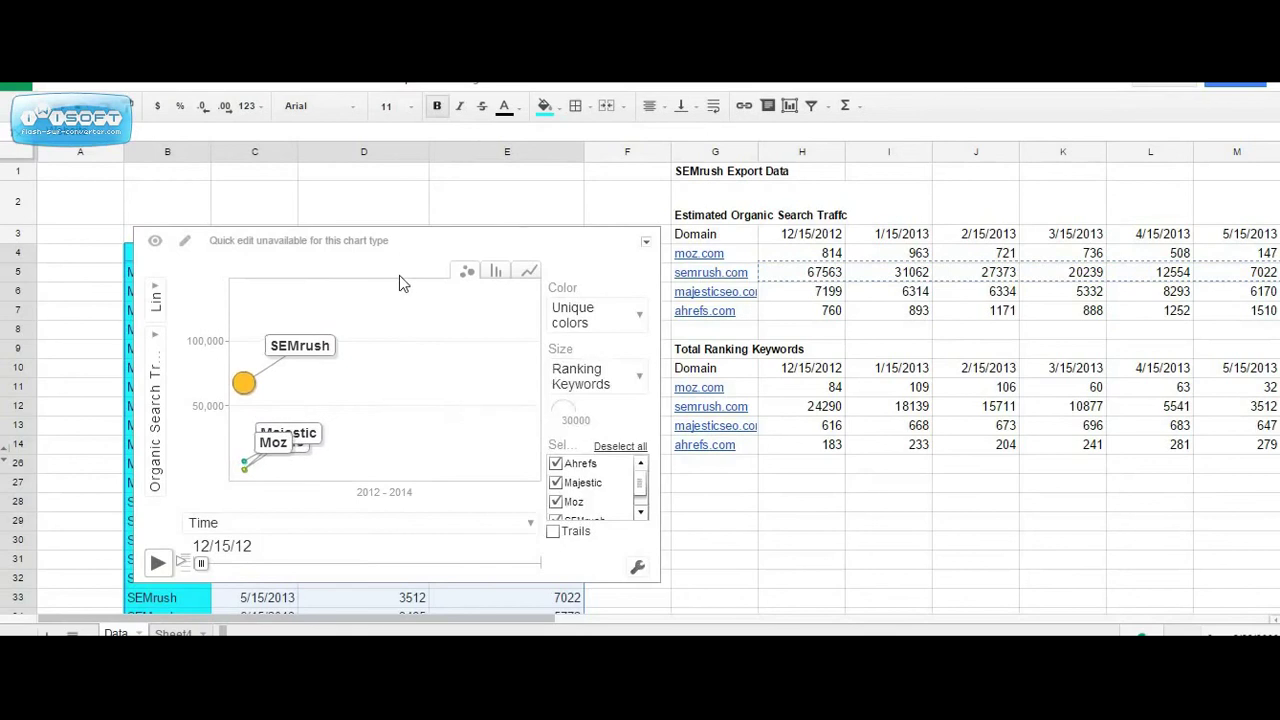
mouse_move(280, 365)
- Play the motion chart animation through to 10/15/14
click(157, 565)
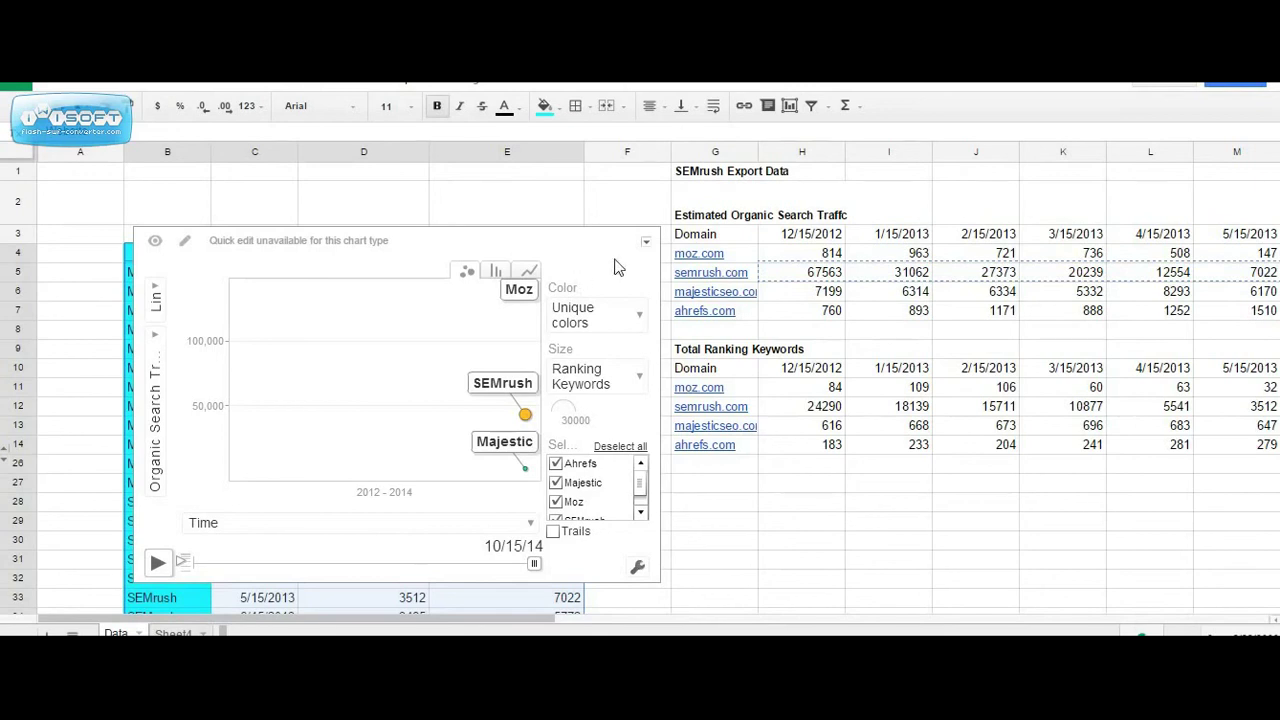
- Switch the motion chart to bar view and replay the animation over time
click(528, 272)
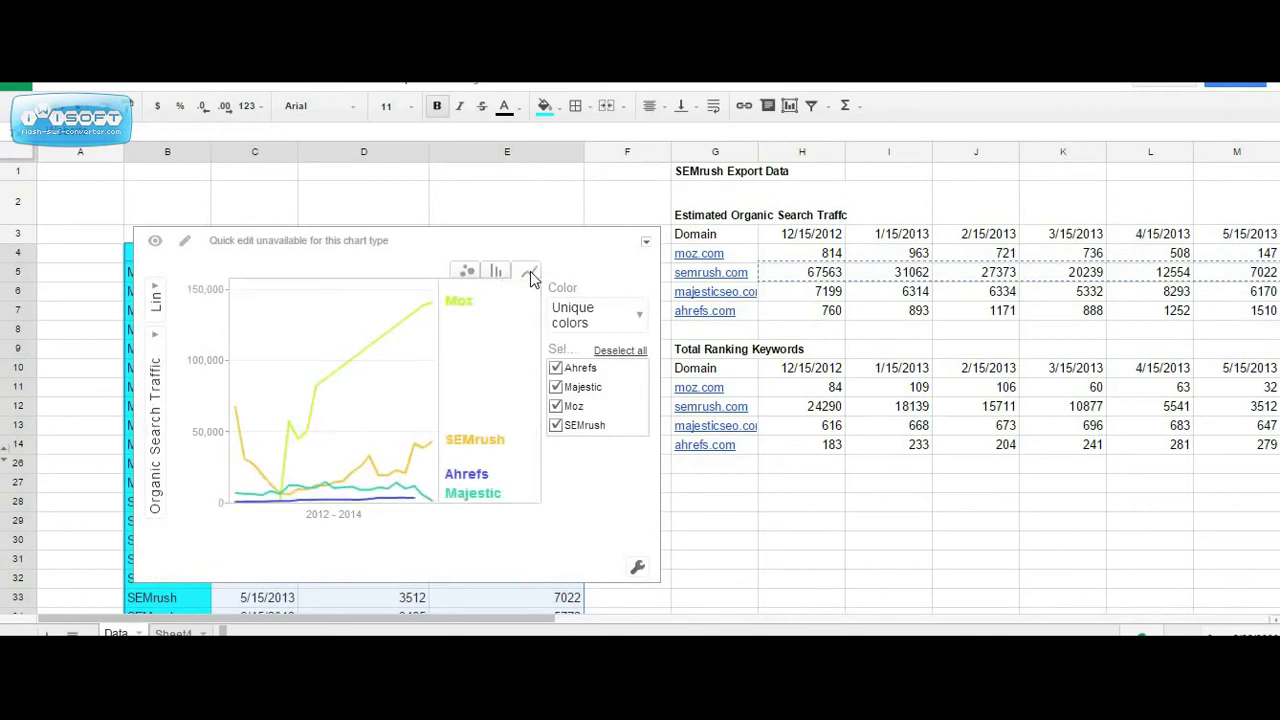
click(499, 272)
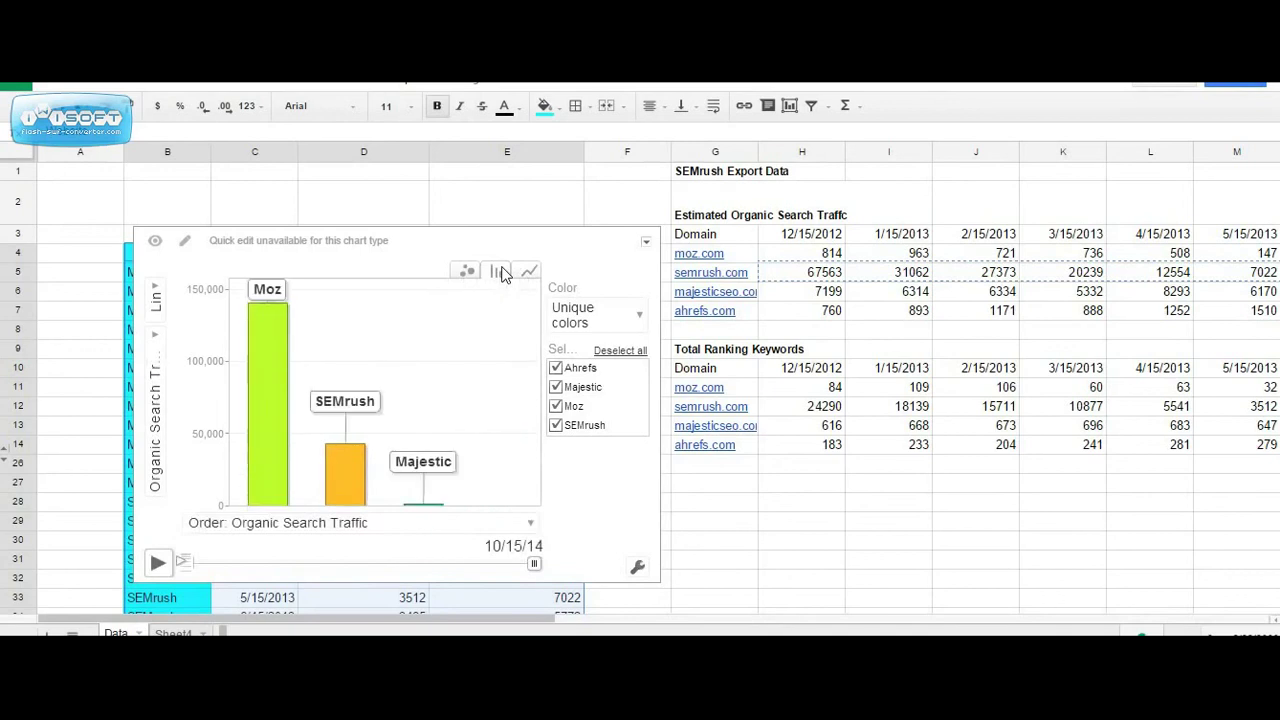
click(157, 563)
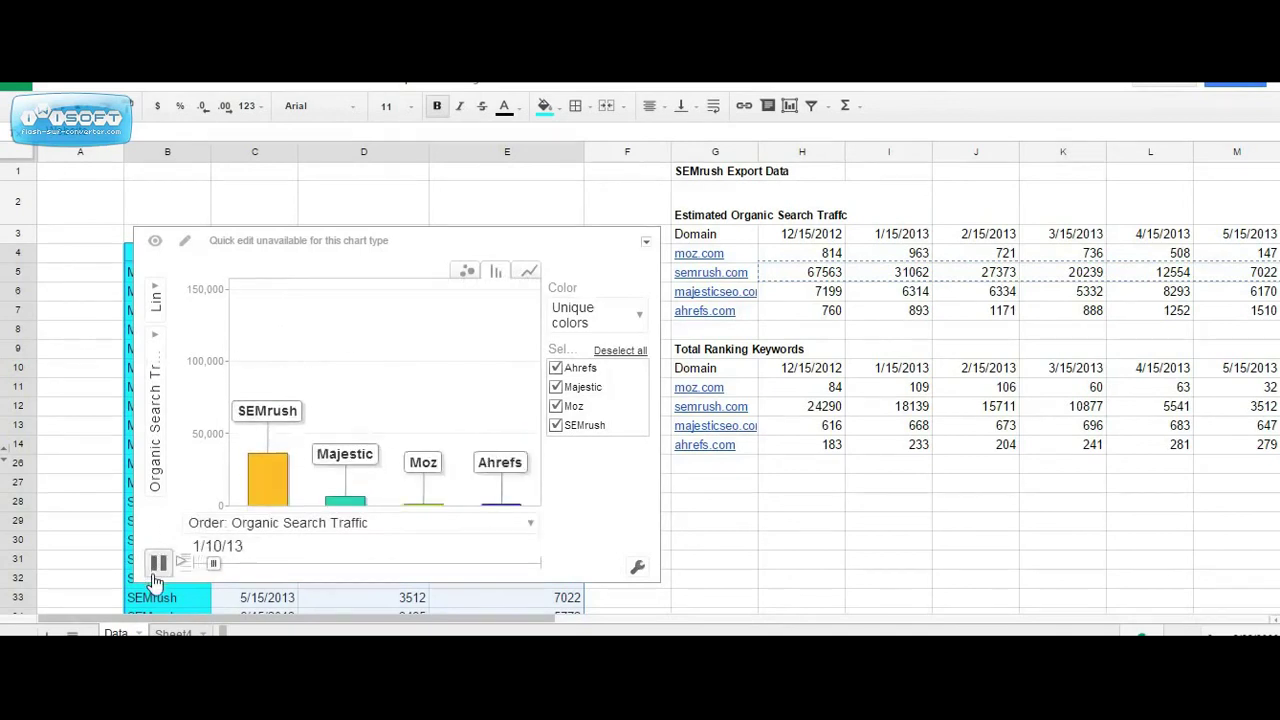